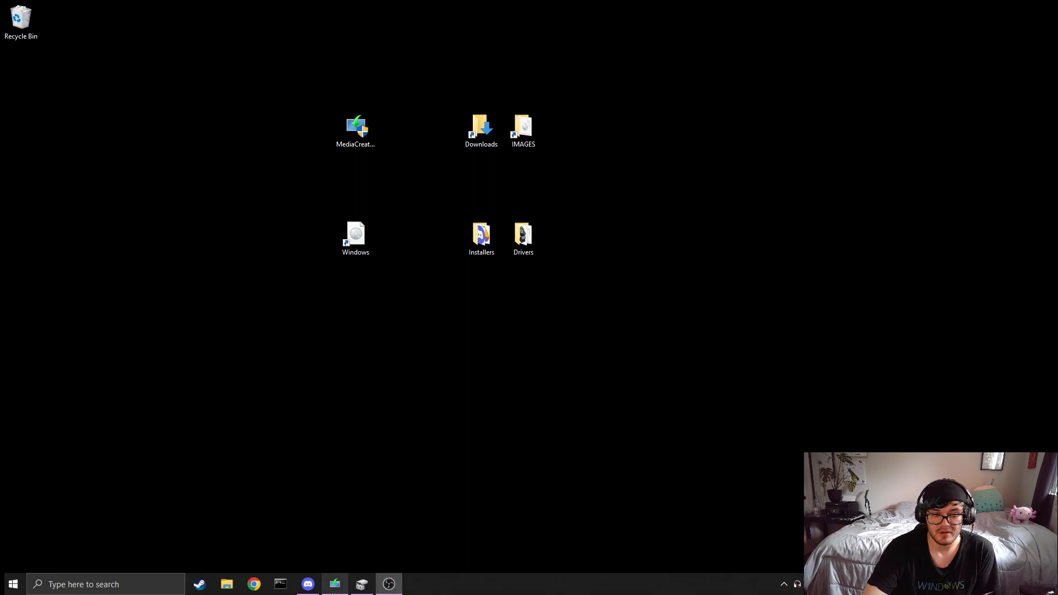
Step: In Windows 10 Setup, choose to create installation media with the recommended options and select ISO file as the media
{"action": "left_click_drag", "start_coordinate": [667, 251], "coordinate": [499, 180]}
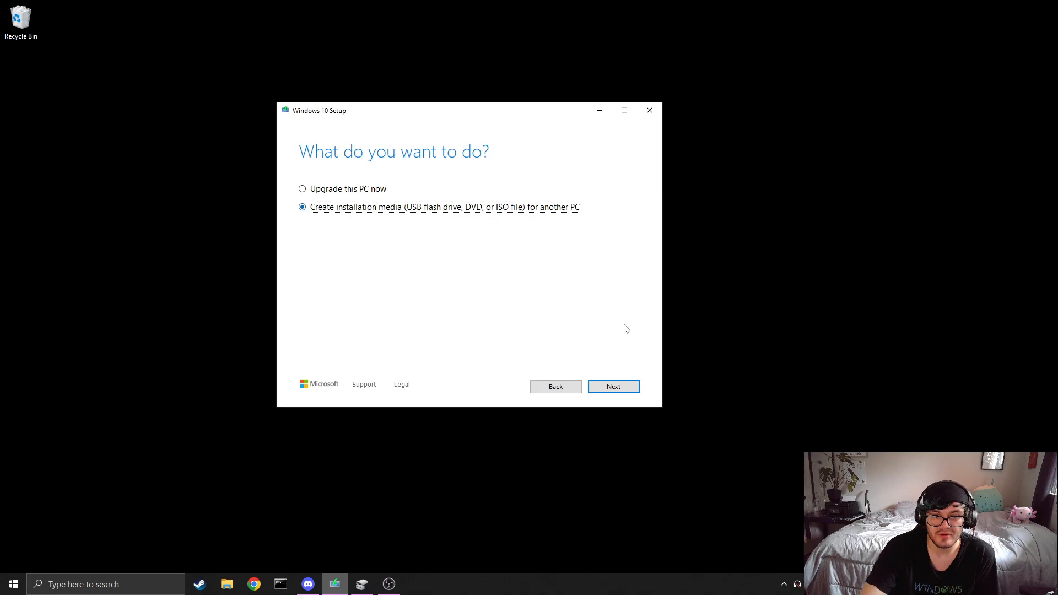
{"action": "left_click", "coordinate": [612, 387]}
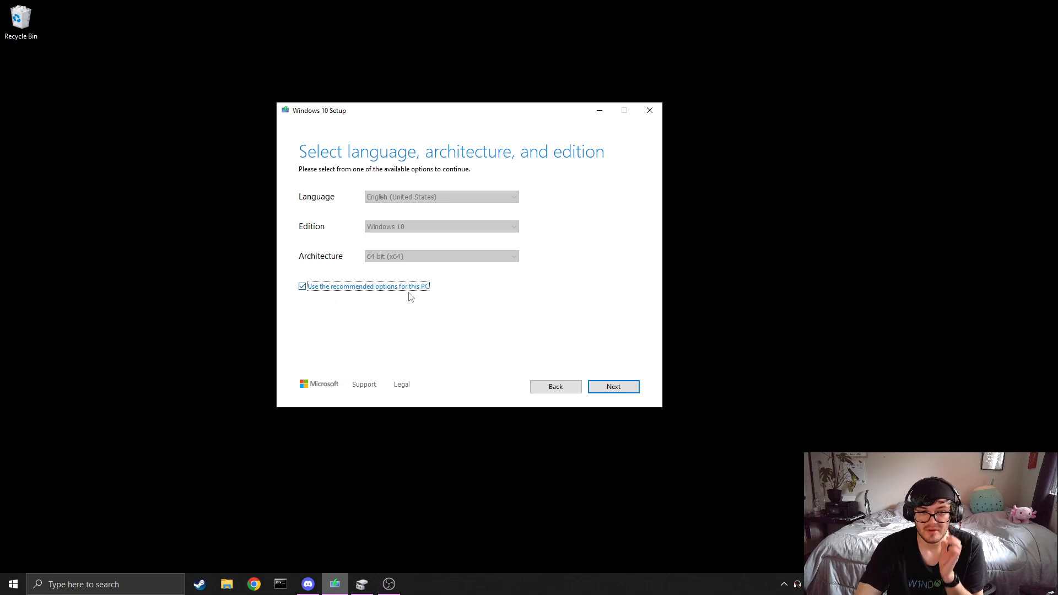
{"action": "left_click", "coordinate": [612, 383]}
{"action": "left_click", "coordinate": [326, 229]}
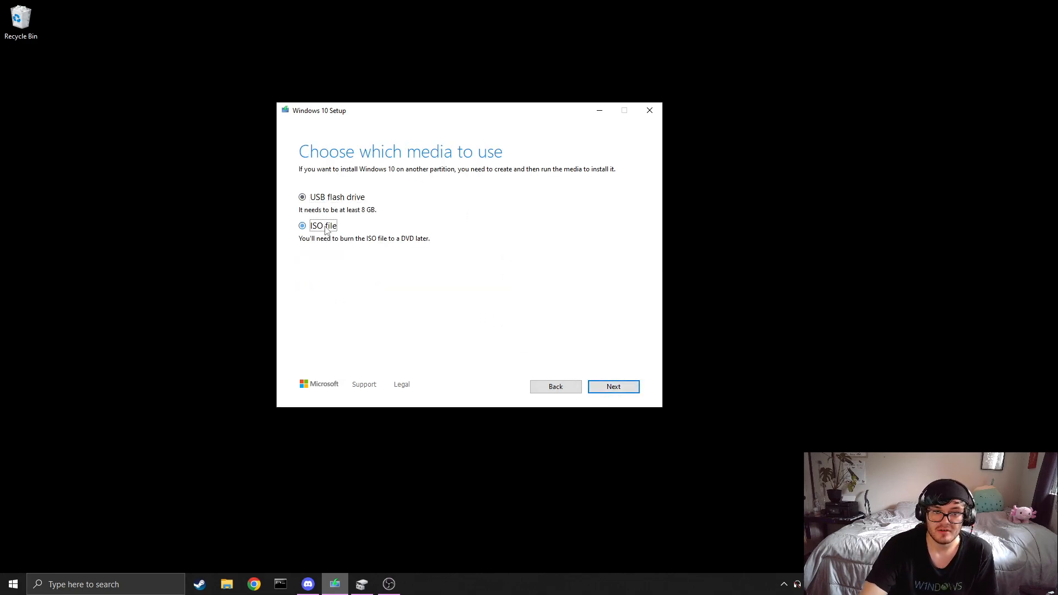
Step: View the save location for the ISO without saving it, and minimize the setup window
{"action": "left_click", "coordinate": [614, 388]}
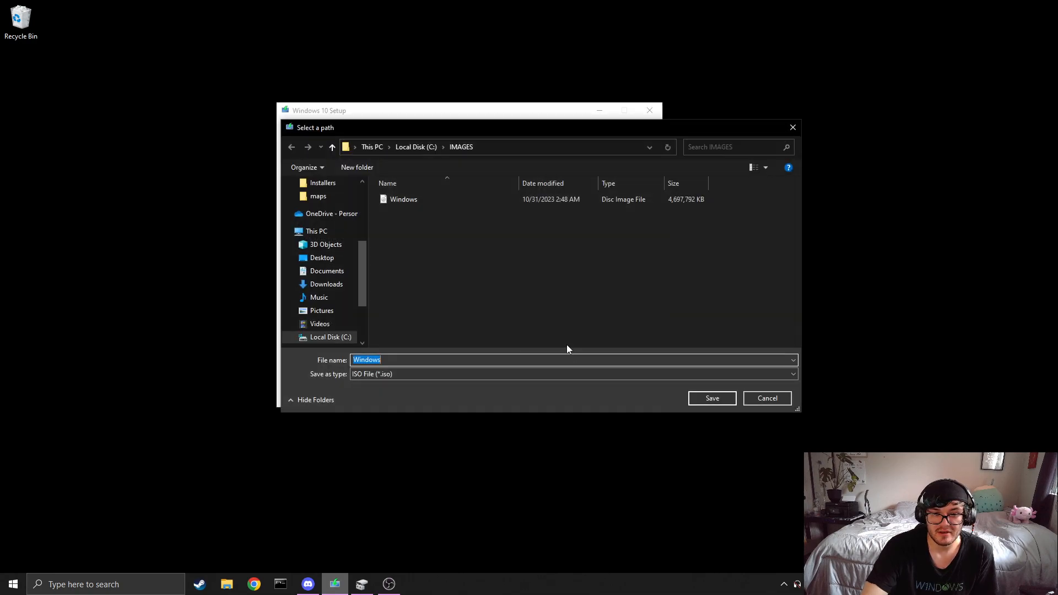
{"action": "left_click", "coordinate": [601, 292]}
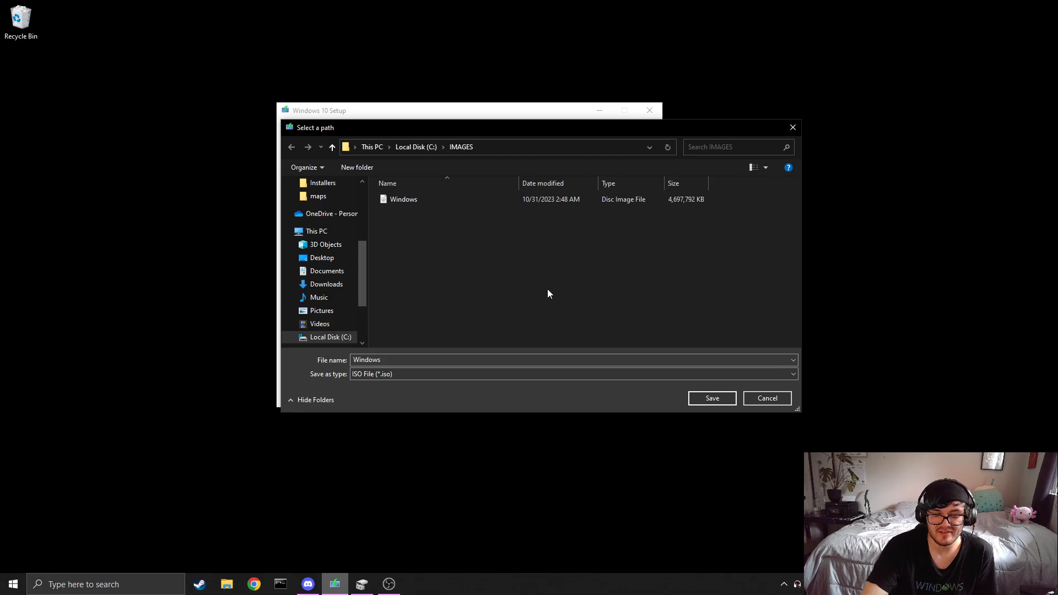
{"action": "left_click", "coordinate": [746, 398]}
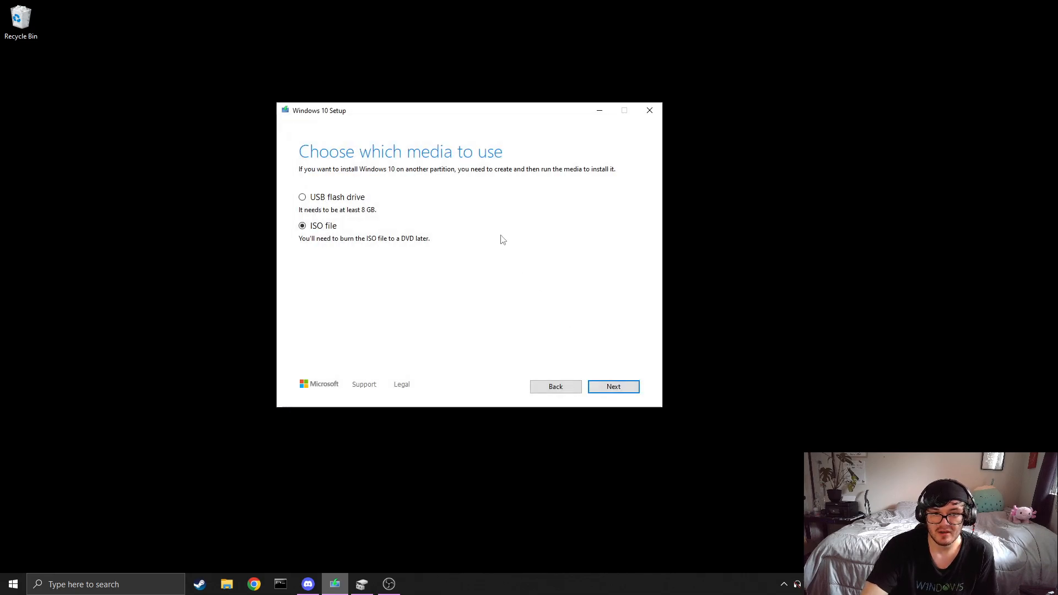
{"action": "left_click", "coordinate": [600, 110]}
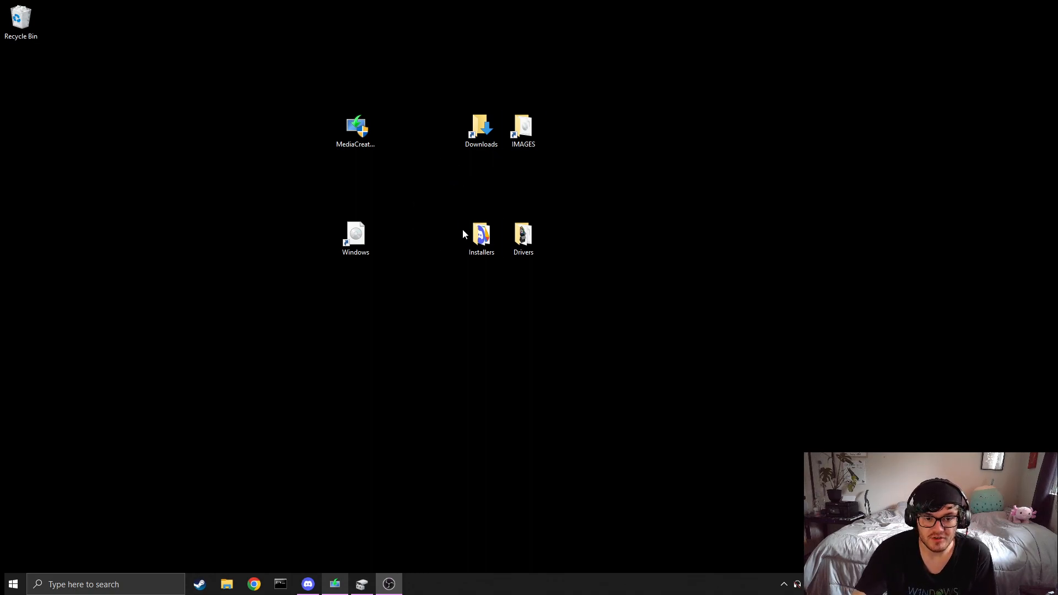
Step: In Disk Management, shrink the C: volume on Disk 3 by 14000 MB
{"action": "right_click", "coordinate": [20, 576]}
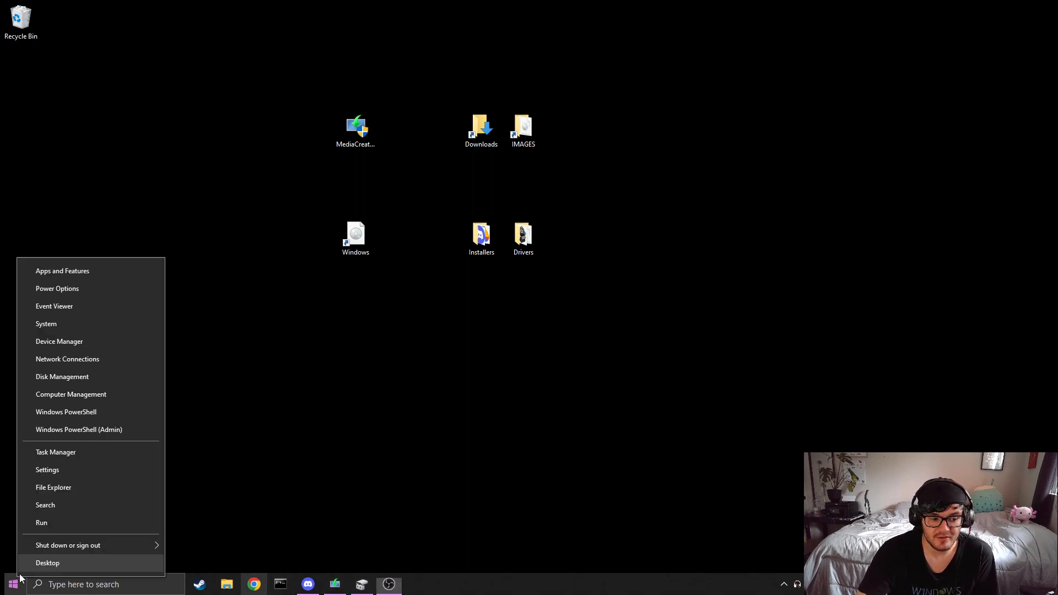
{"action": "right_click", "coordinate": [14, 586]}
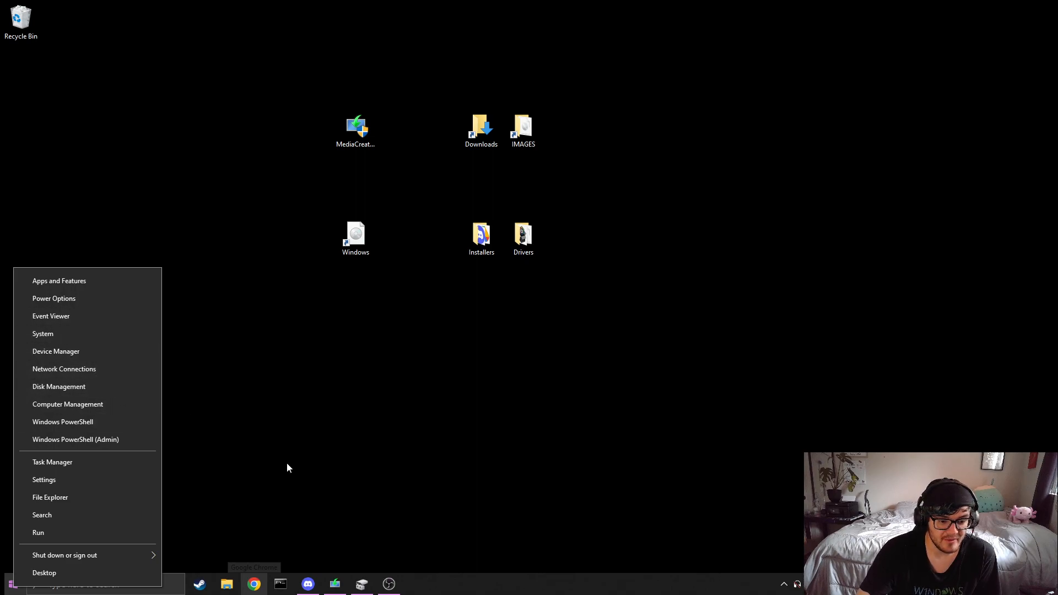
{"action": "left_click", "coordinate": [362, 587]}
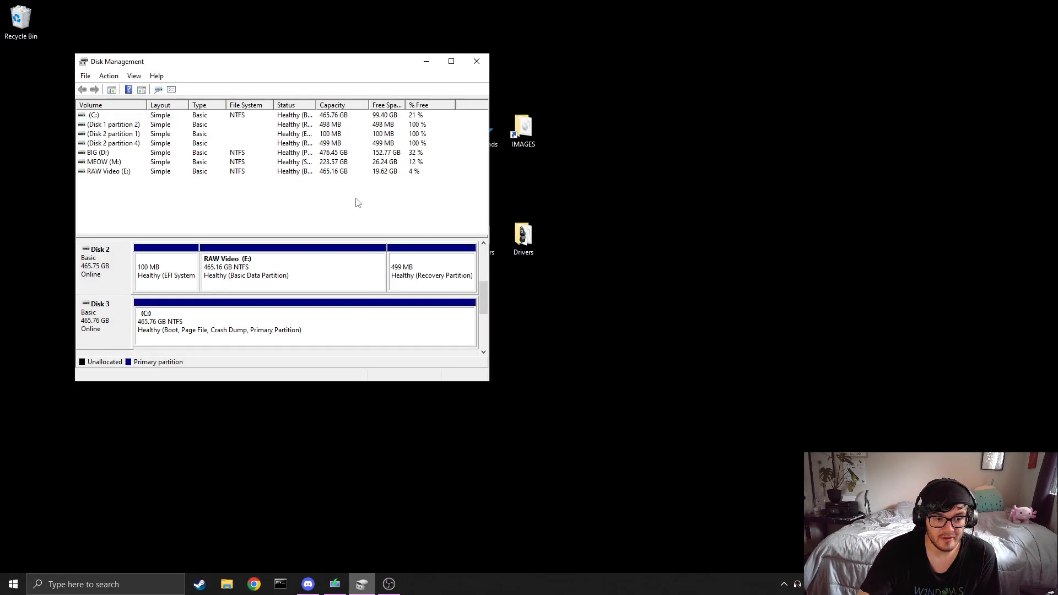
{"action": "scroll", "coordinate": [480, 299], "scroll_direction": "down", "scroll_amount": 2}
{"action": "scroll", "coordinate": [480, 298], "scroll_direction": "up", "scroll_amount": 2}
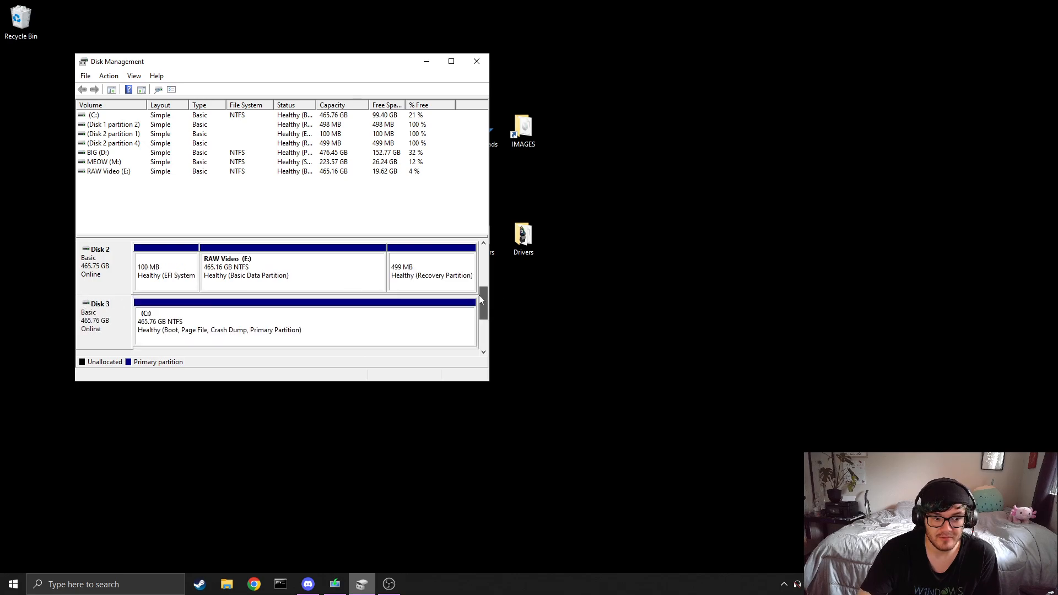
{"action": "right_click", "coordinate": [319, 326]}
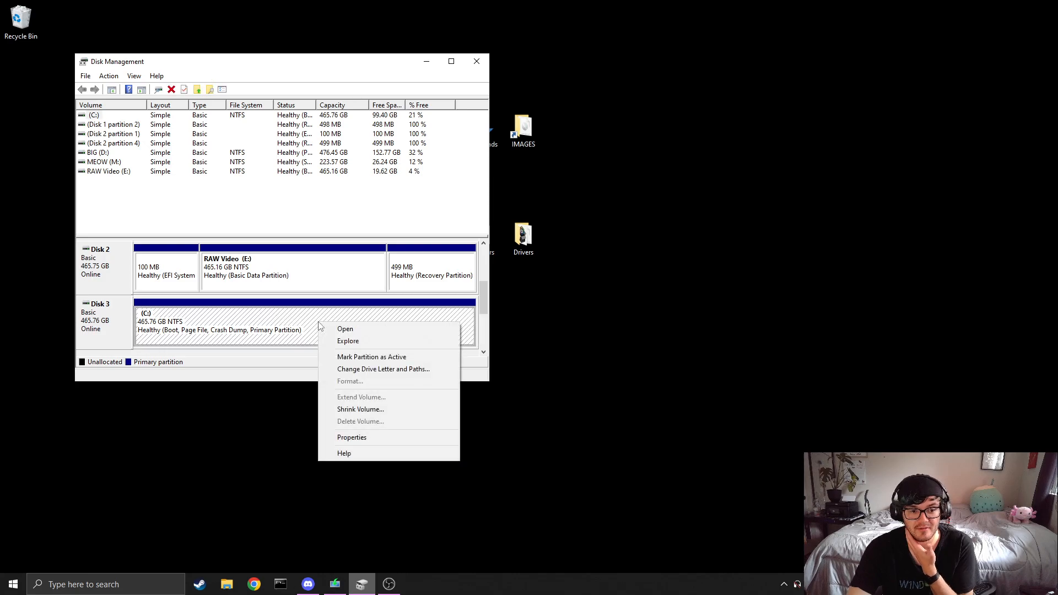
{"action": "left_click", "coordinate": [374, 409]}
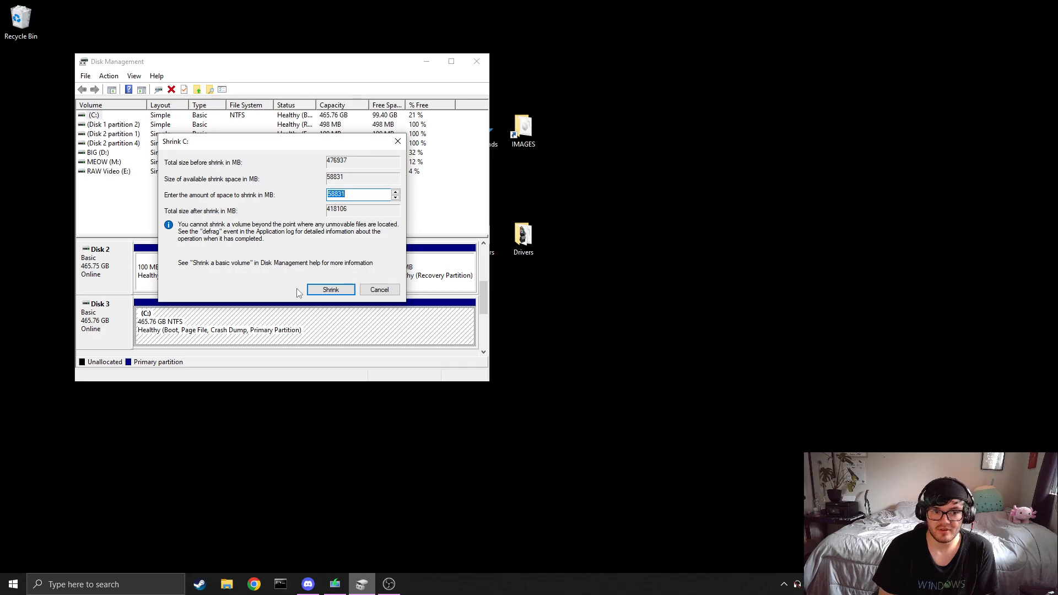
{"action": "type", "text": "14000"}
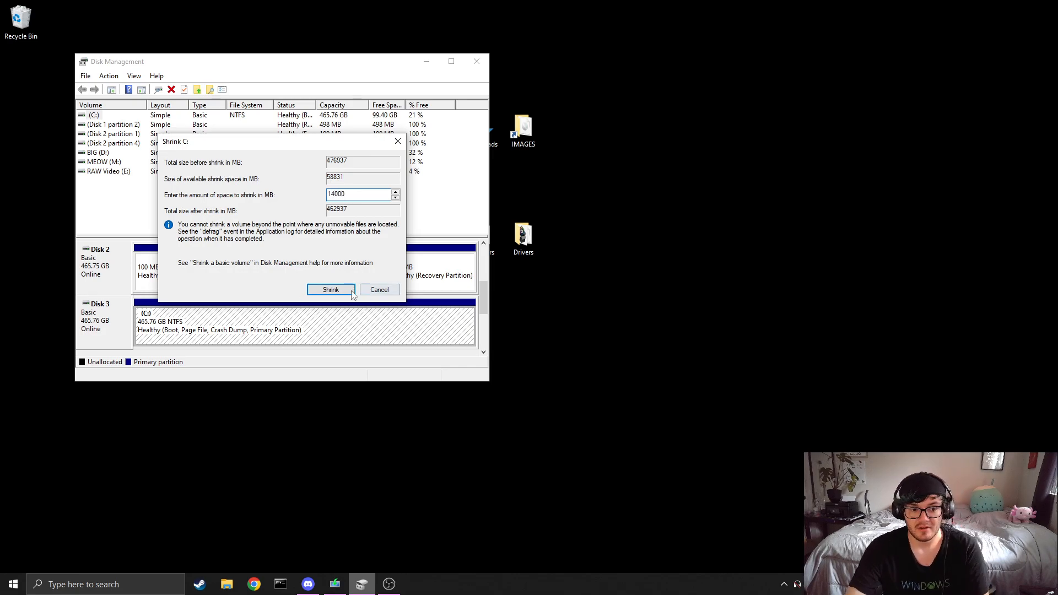
{"action": "left_click", "coordinate": [331, 290]}
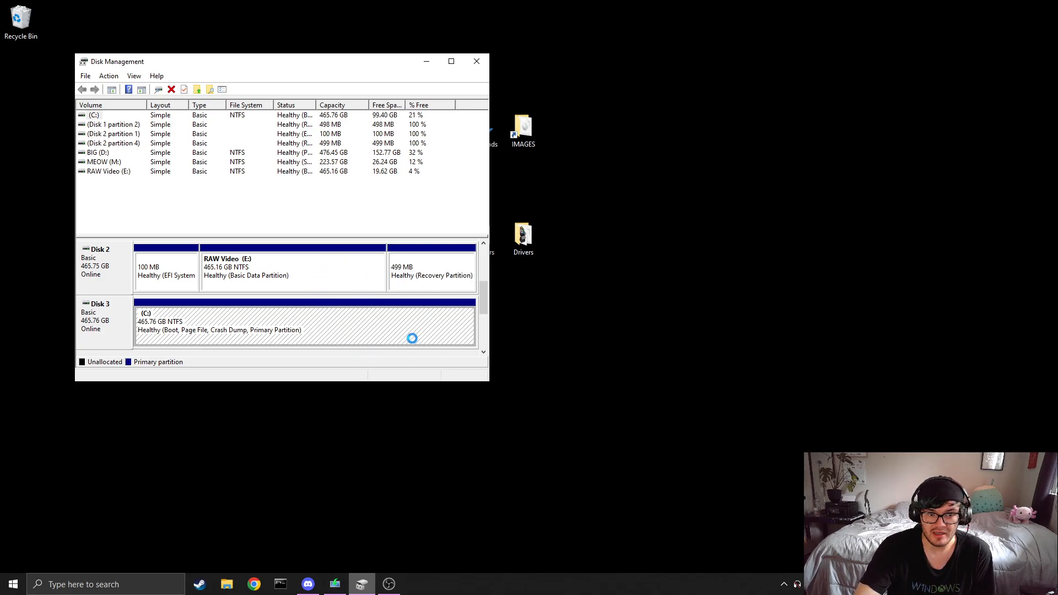
{"action": "left_click", "coordinate": [626, 311]}
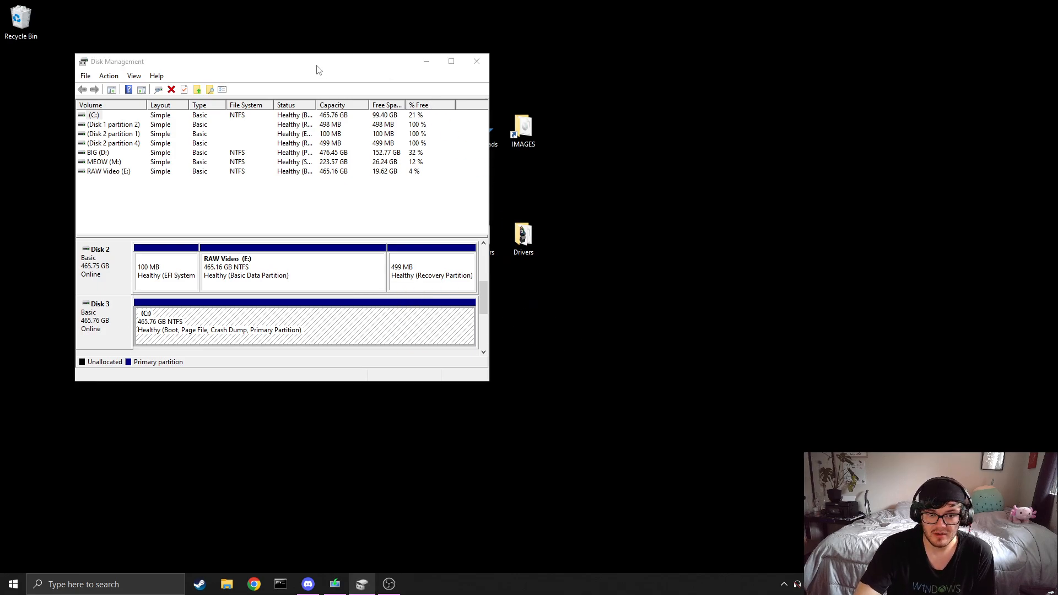
Step: Open the desktop's Drivers folder beside Disk Management and look inside the Realtek_LAN archive
{"action": "left_click_drag", "start_coordinate": [282, 72], "coordinate": [181, 76]}
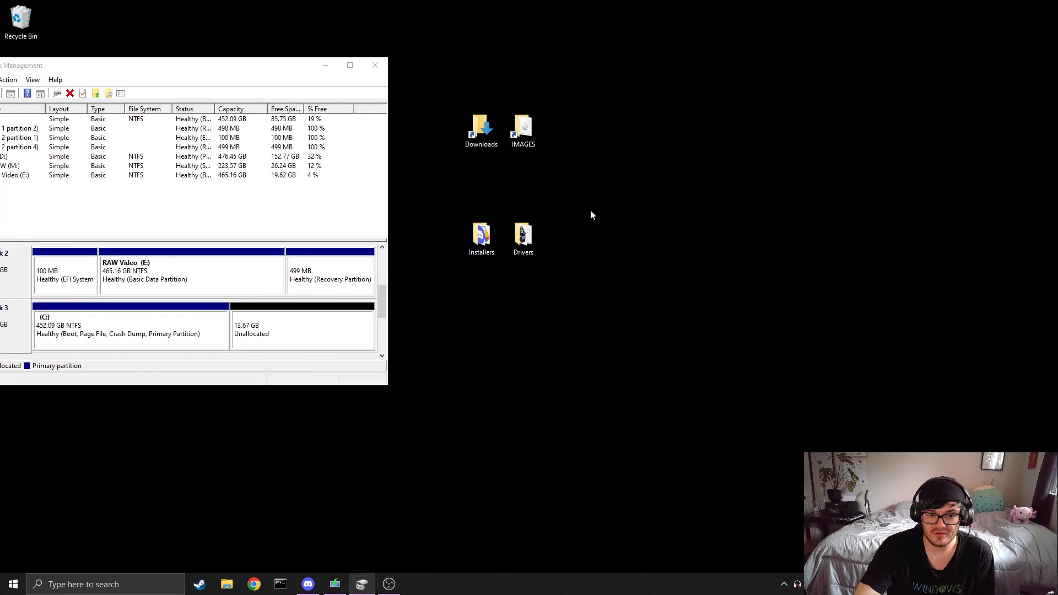
{"action": "double_click", "coordinate": [531, 245]}
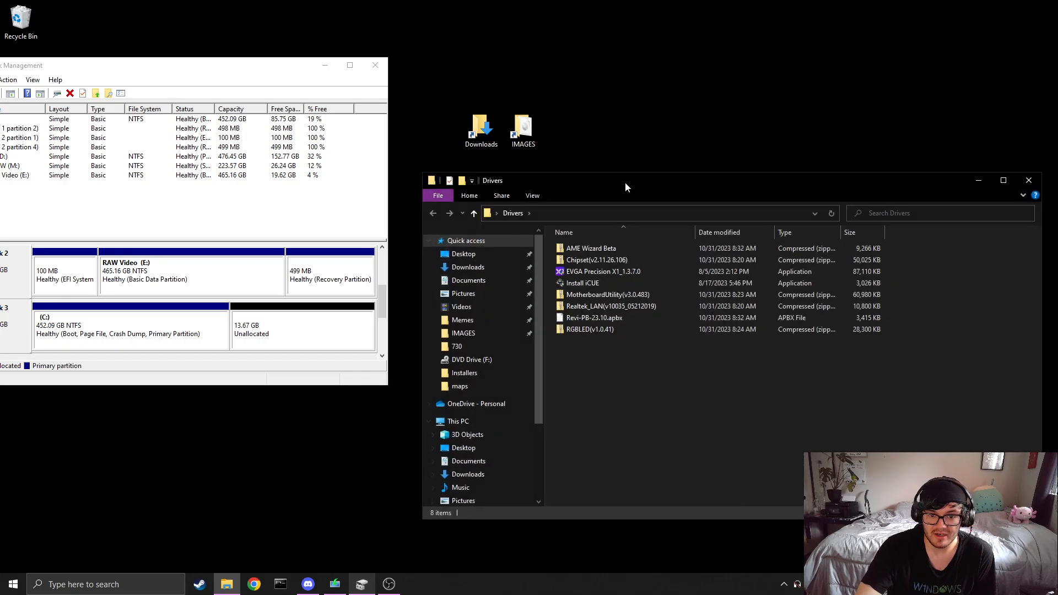
{"action": "left_click_drag", "start_coordinate": [625, 183], "coordinate": [564, 133]}
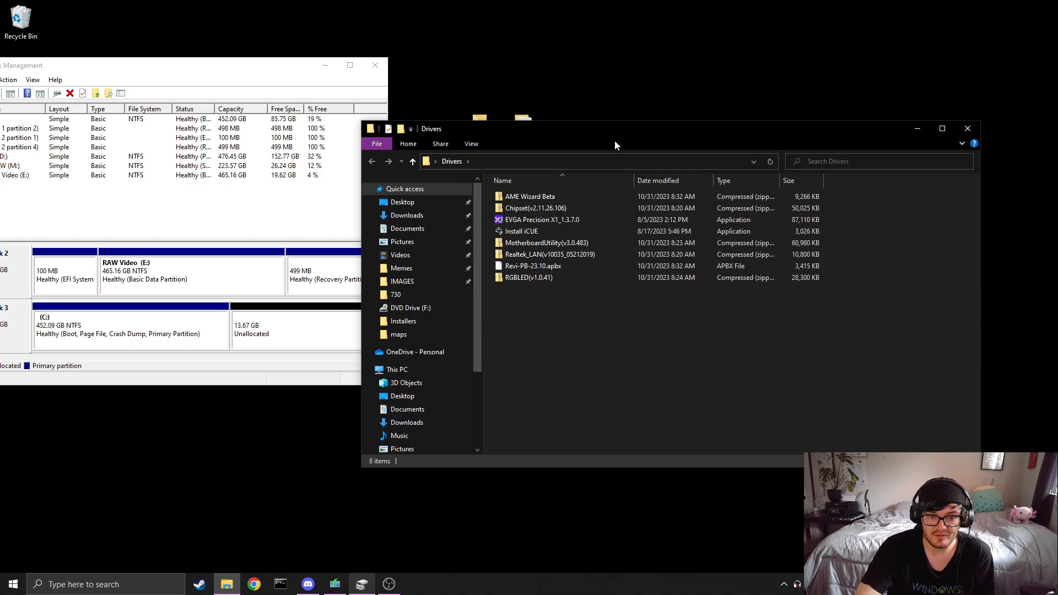
{"action": "left_click_drag", "start_coordinate": [615, 128], "coordinate": [679, 109]}
{"action": "left_click", "coordinate": [310, 211]}
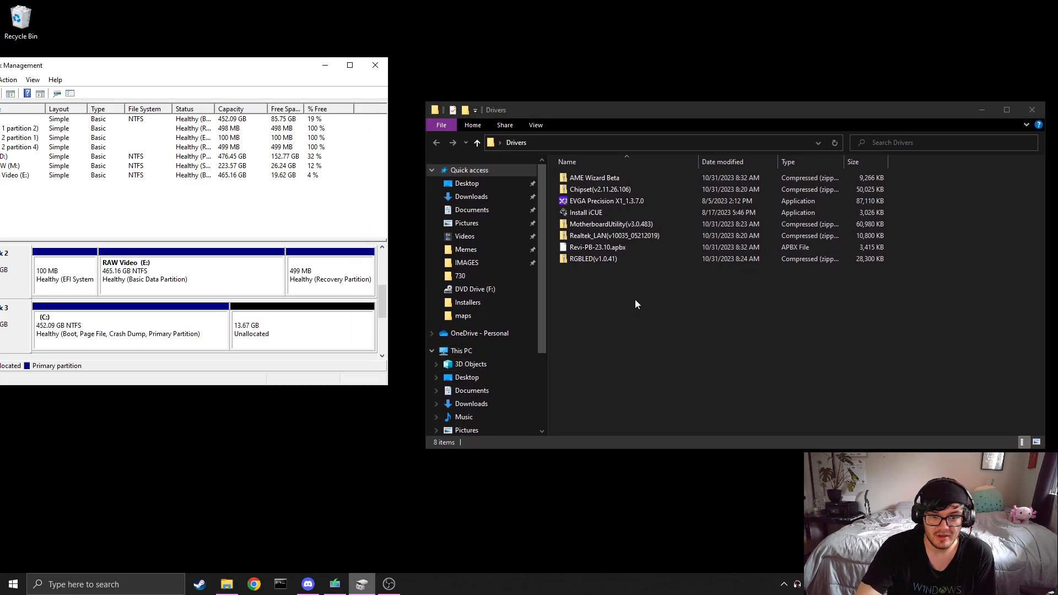
{"action": "left_click", "coordinate": [656, 307]}
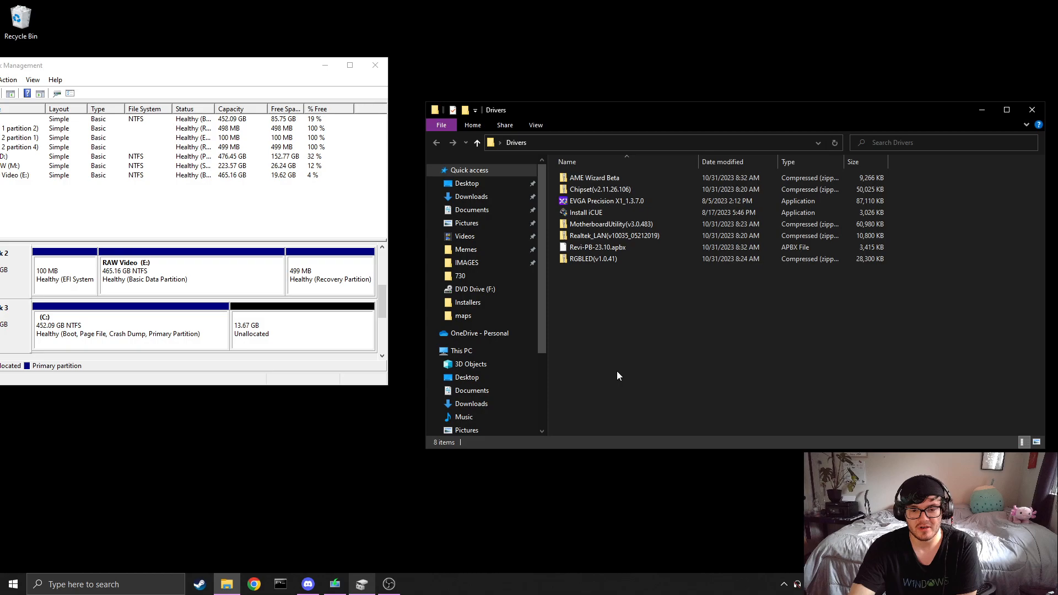
{"action": "double_click", "coordinate": [638, 235]}
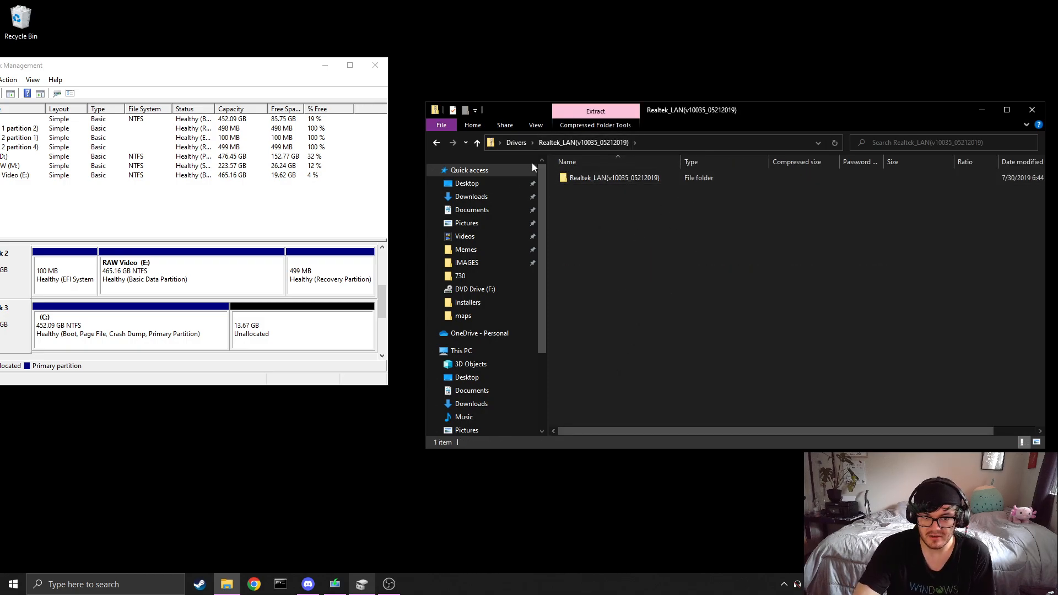
{"action": "left_click", "coordinate": [517, 142]}
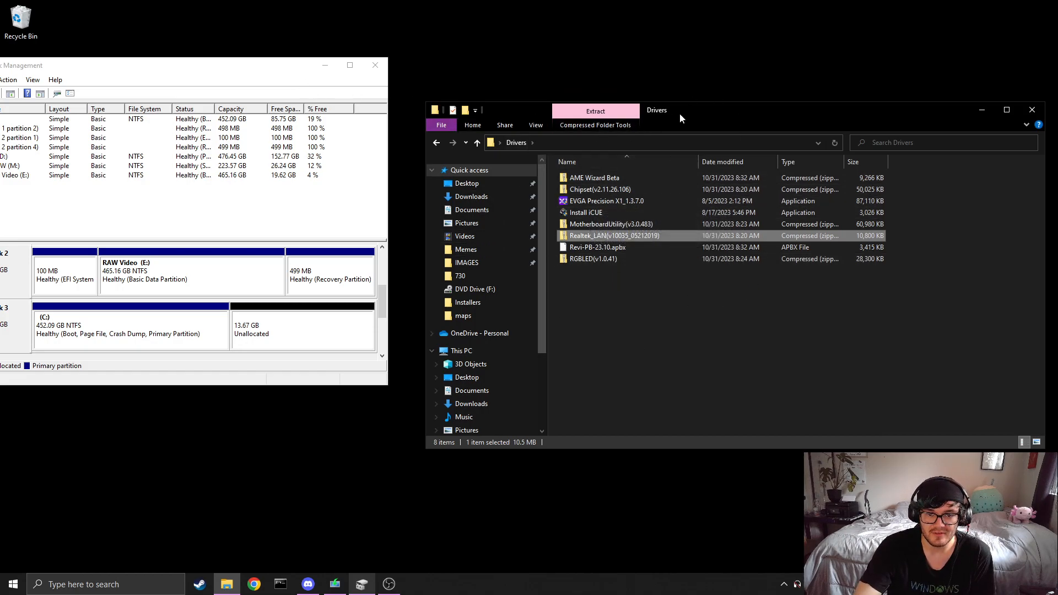
Step: Begin a new simple volume in Disk 3's unallocated space, using the full 14000 MB
{"action": "left_click_drag", "start_coordinate": [680, 113], "coordinate": [747, 86]}
{"action": "left_click_drag", "start_coordinate": [246, 66], "coordinate": [507, 50]}
{"action": "left_click", "coordinate": [516, 307]}
{"action": "right_click", "coordinate": [551, 306]}
{"action": "left_click", "coordinate": [589, 313]}
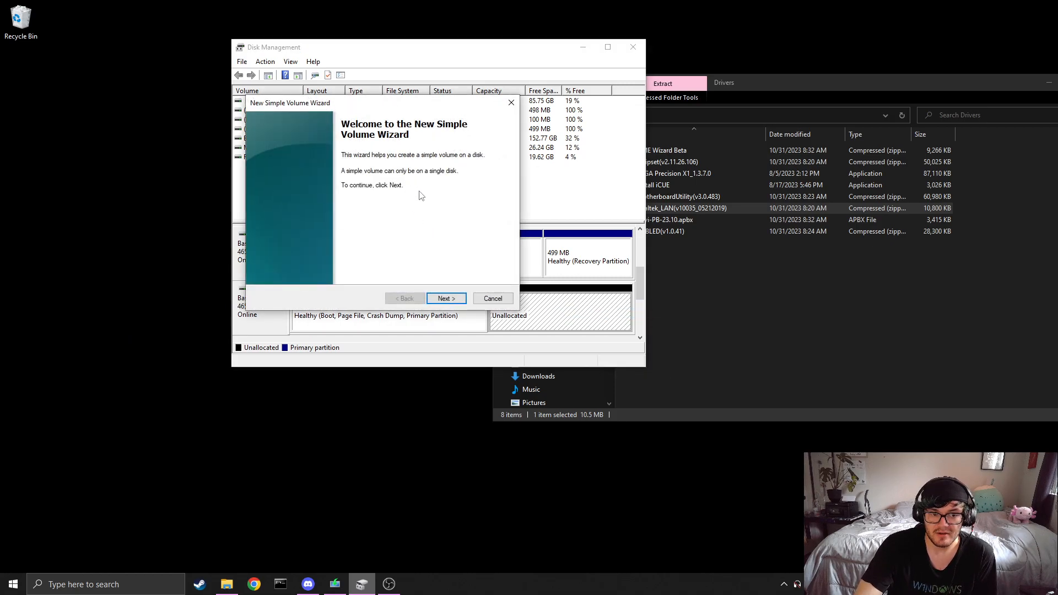
{"action": "left_click", "coordinate": [452, 298]}
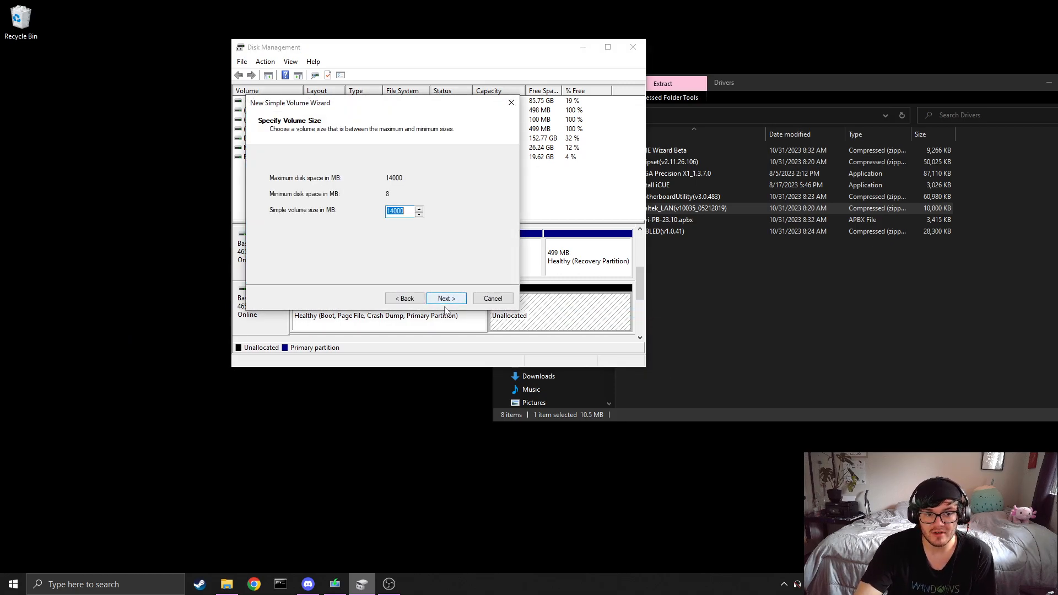
{"action": "left_click", "coordinate": [449, 300]}
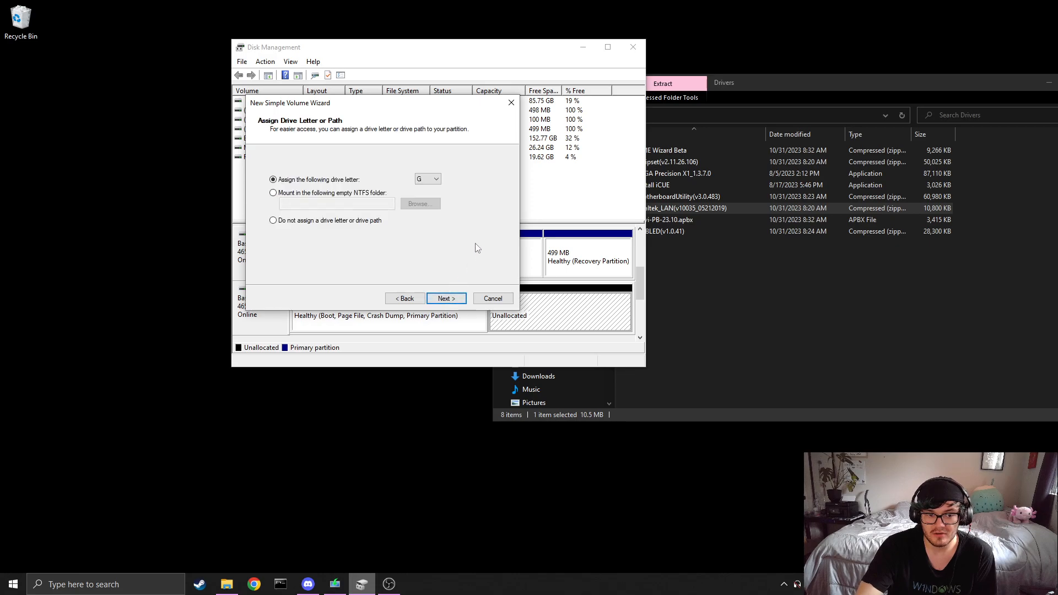
Step: Assign drive letter G and create the volume as NTFS with a quick format, labelled New Volume
{"action": "left_click", "coordinate": [423, 179]}
{"action": "left_click", "coordinate": [426, 177]}
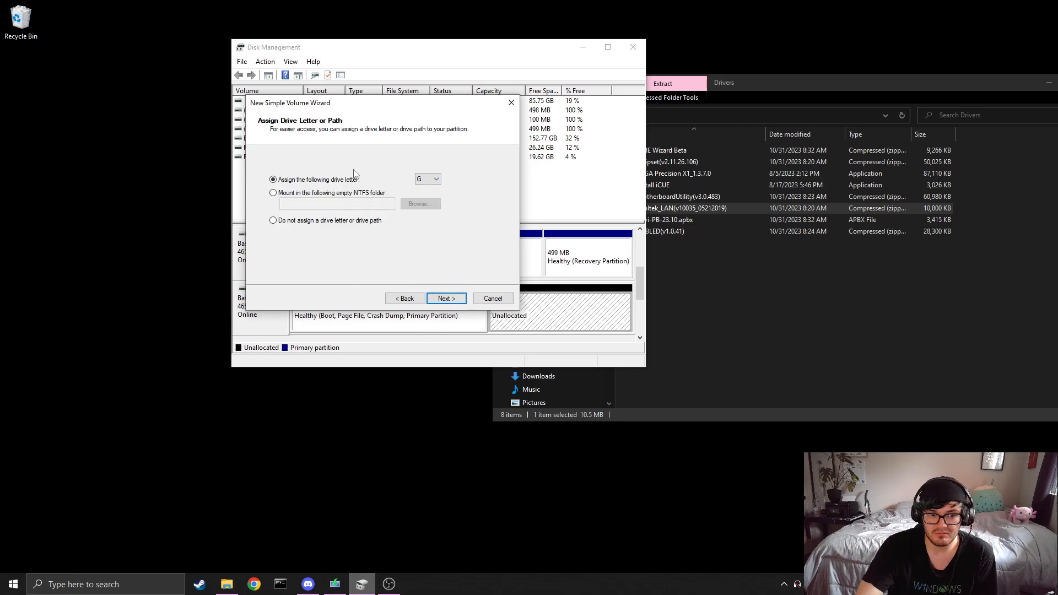
{"action": "left_click", "coordinate": [456, 299]}
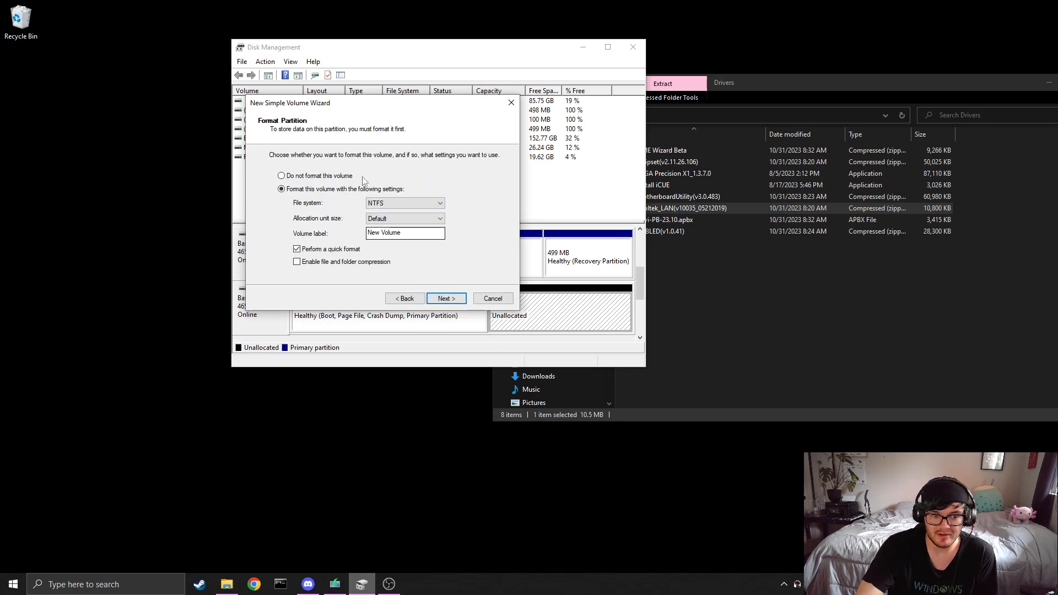
{"action": "left_click", "coordinate": [448, 300]}
{"action": "left_click", "coordinate": [447, 301]}
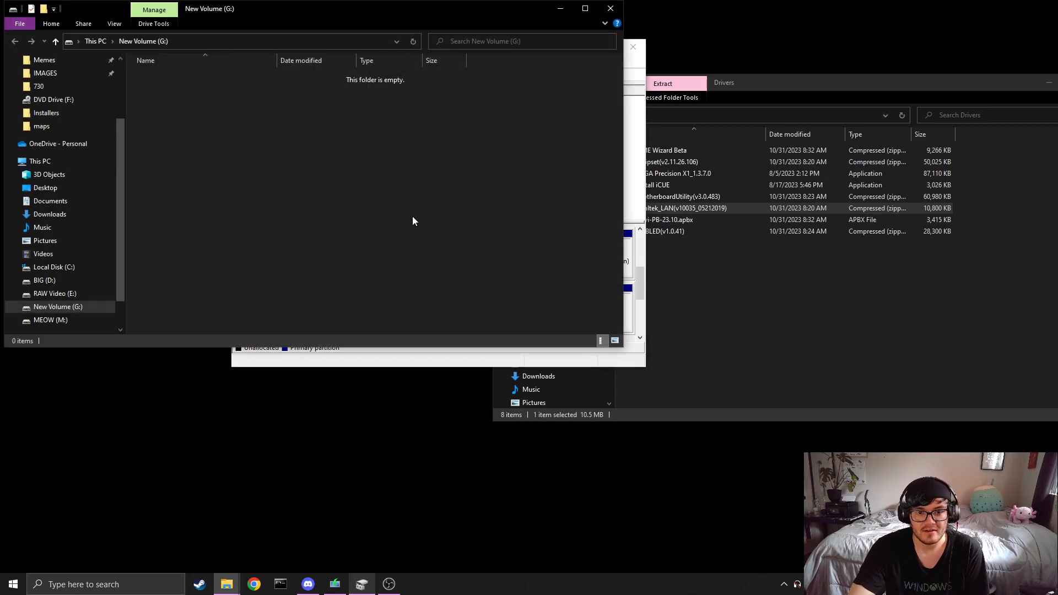
Step: Close Disk Management and arrange the Drivers and New Volume (G:) windows so both are accessible
{"action": "left_click", "coordinate": [794, 319]}
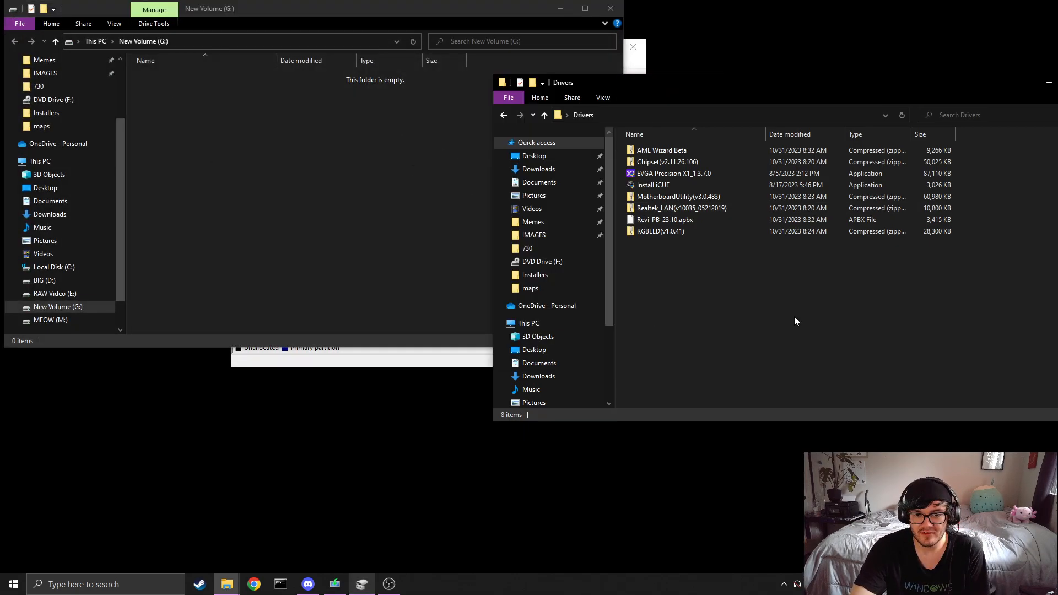
{"action": "left_click_drag", "start_coordinate": [655, 84], "coordinate": [183, 227]}
{"action": "left_click", "coordinate": [638, 72]}
{"action": "left_click", "coordinate": [633, 46]}
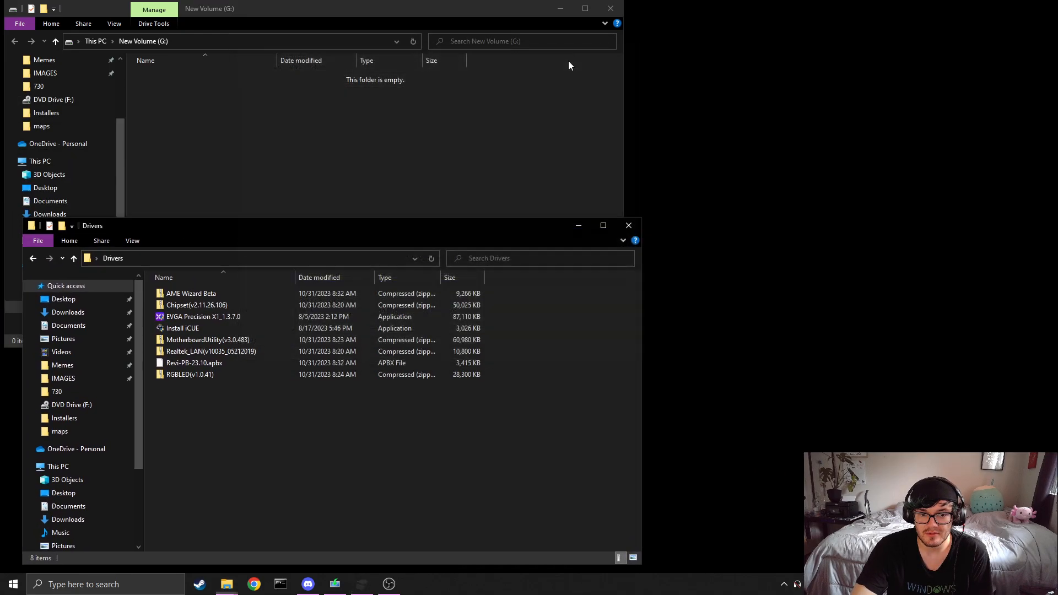
{"action": "left_click_drag", "start_coordinate": [505, 9], "coordinate": [867, 300]}
Step: Move the Installers folder out of Drivers back onto the desktop, and close the Drivers window
{"action": "left_click", "coordinate": [427, 219]}
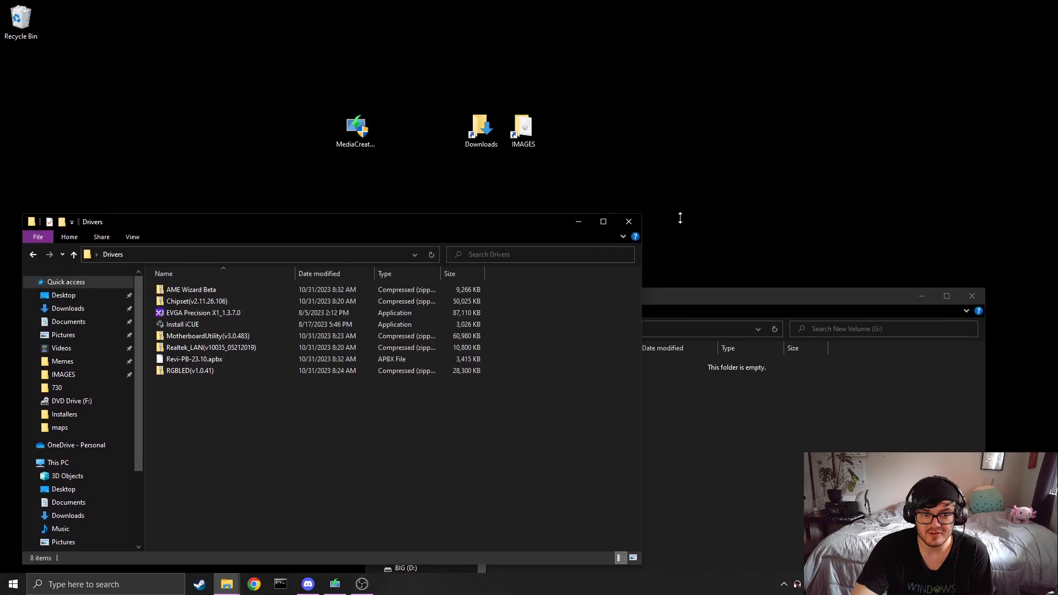
{"action": "left_click_drag", "start_coordinate": [480, 236], "coordinate": [559, 243]}
{"action": "left_click_drag", "start_coordinate": [370, 402], "coordinate": [455, 187]}
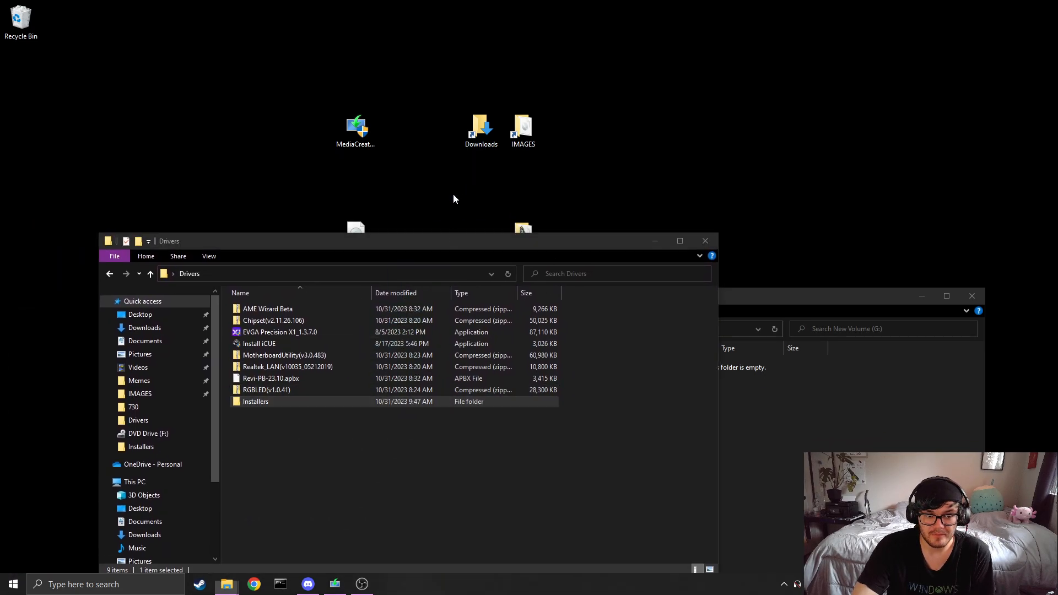
{"action": "left_click", "coordinate": [706, 241]}
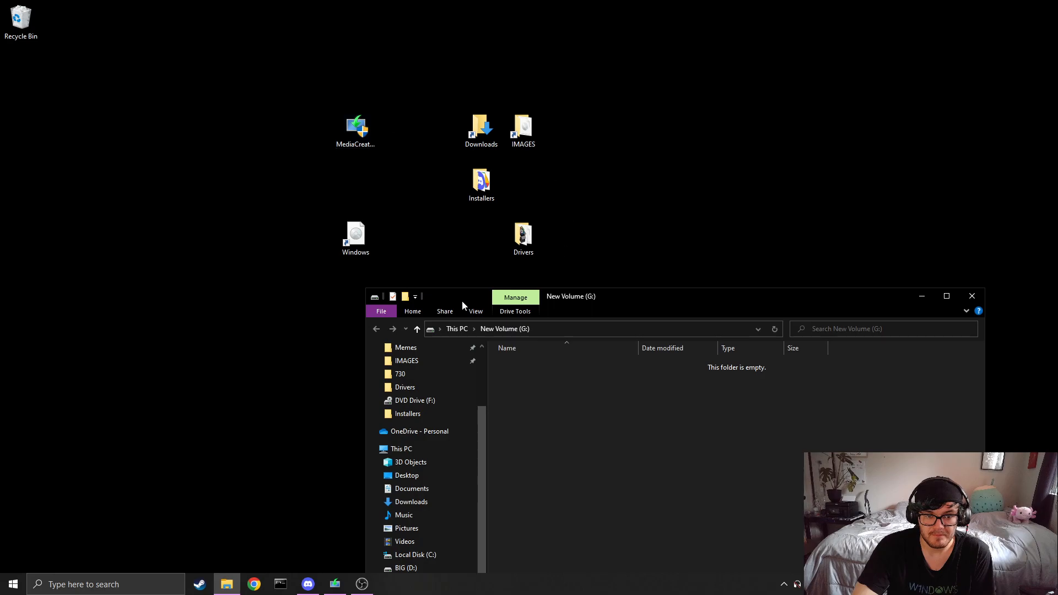
Step: Mount the Windows disc image from the desktop and place its DVD Drive (F:) window beside the New Volume (G:) window
{"action": "right_click", "coordinate": [365, 240]}
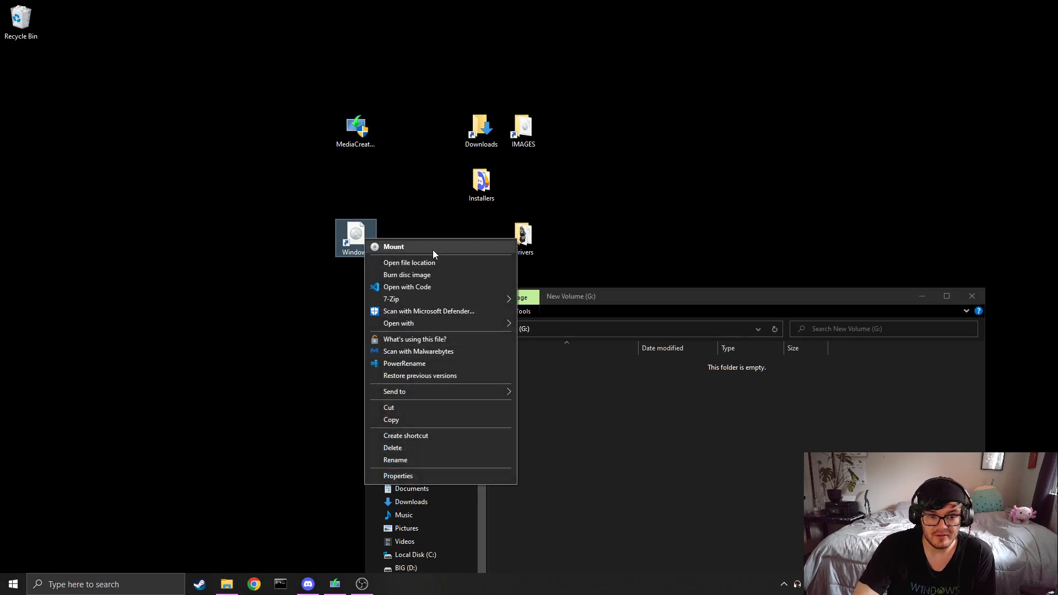
{"action": "left_click", "coordinate": [433, 251]}
{"action": "left_click", "coordinate": [654, 297]}
{"action": "left_click", "coordinate": [364, 231]}
{"action": "right_click", "coordinate": [368, 228]}
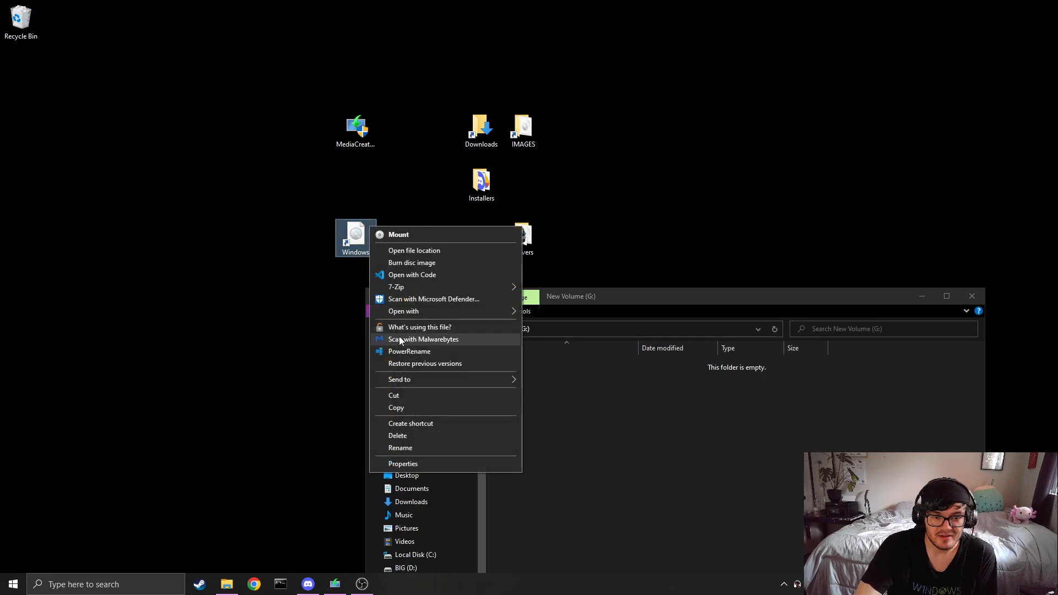
{"action": "left_click", "coordinate": [414, 234]}
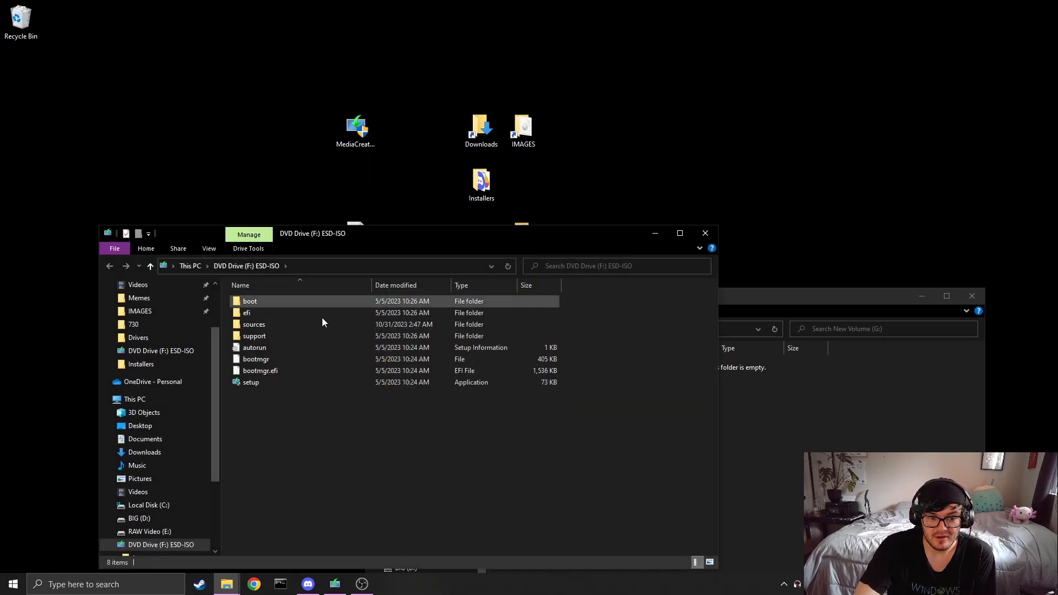
{"action": "left_click_drag", "start_coordinate": [402, 233], "coordinate": [170, 181]}
{"action": "left_click_drag", "start_coordinate": [607, 299], "coordinate": [625, 144]}
Step: Create a folder named ISO_FILES in New Volume (G:)
{"action": "right_click", "coordinate": [587, 228]}
{"action": "mouse_move", "coordinate": [639, 387]}
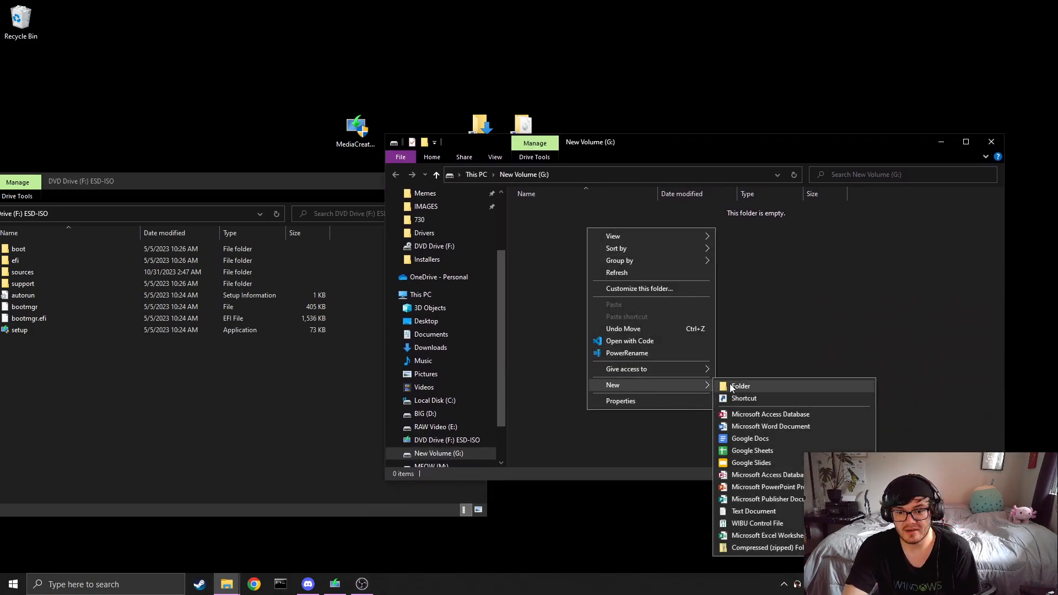
{"action": "left_click", "coordinate": [730, 384]}
{"action": "type", "text": "i"}
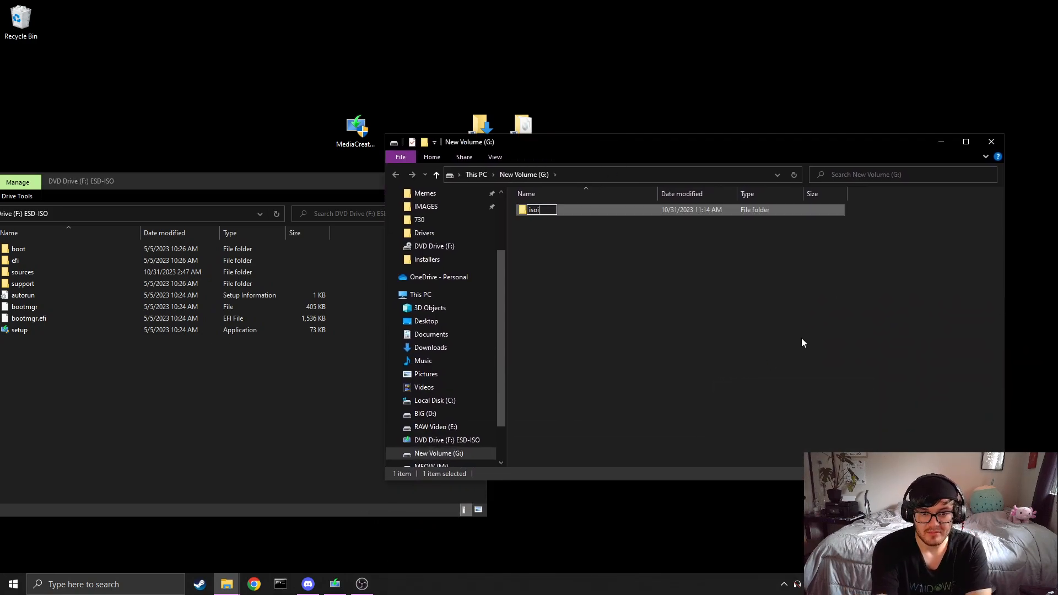
{"action": "type", "text": "SO_FILES"}
{"action": "key", "text": "Return"}
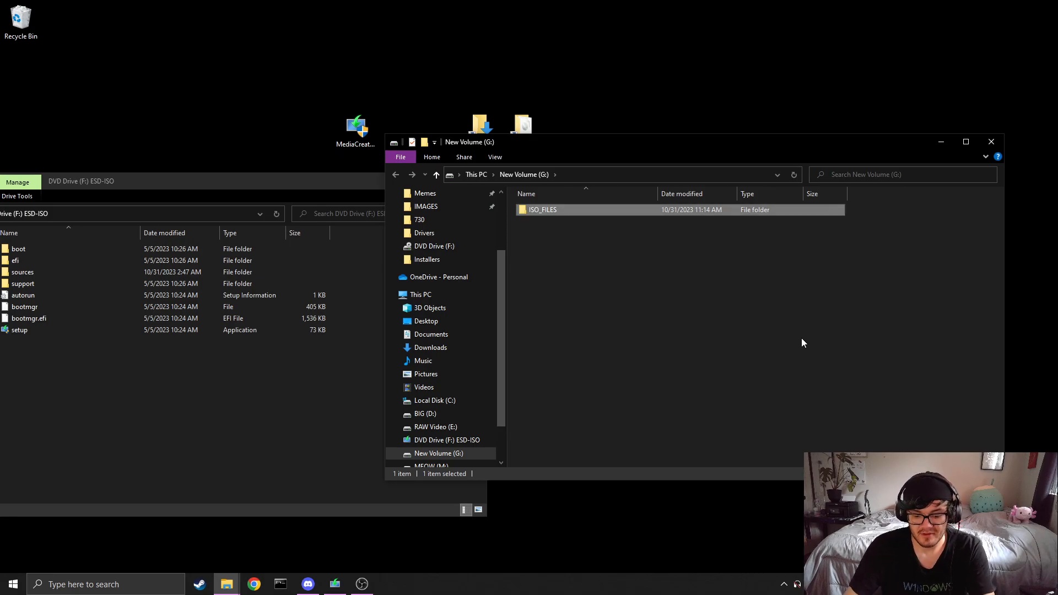
Step: Copy all files and folders from the mounted DVD Drive (F:) into the ISO_FILES folder
{"action": "key", "text": "Return"}
{"action": "left_click", "coordinate": [165, 371]}
{"action": "left_click_drag", "start_coordinate": [110, 357], "coordinate": [80, 238]}
{"action": "left_click_drag", "start_coordinate": [69, 286], "coordinate": [611, 284]}
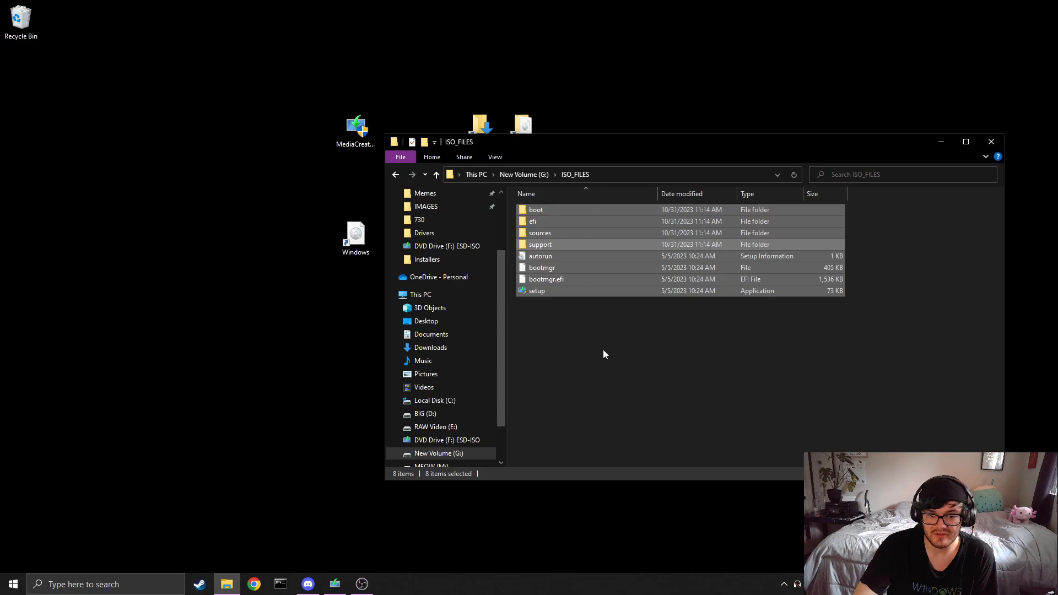
Step: Return to the root of New Volume (G:) and eject the mounted DVD Drive (F:)
{"action": "left_click", "coordinate": [525, 174]}
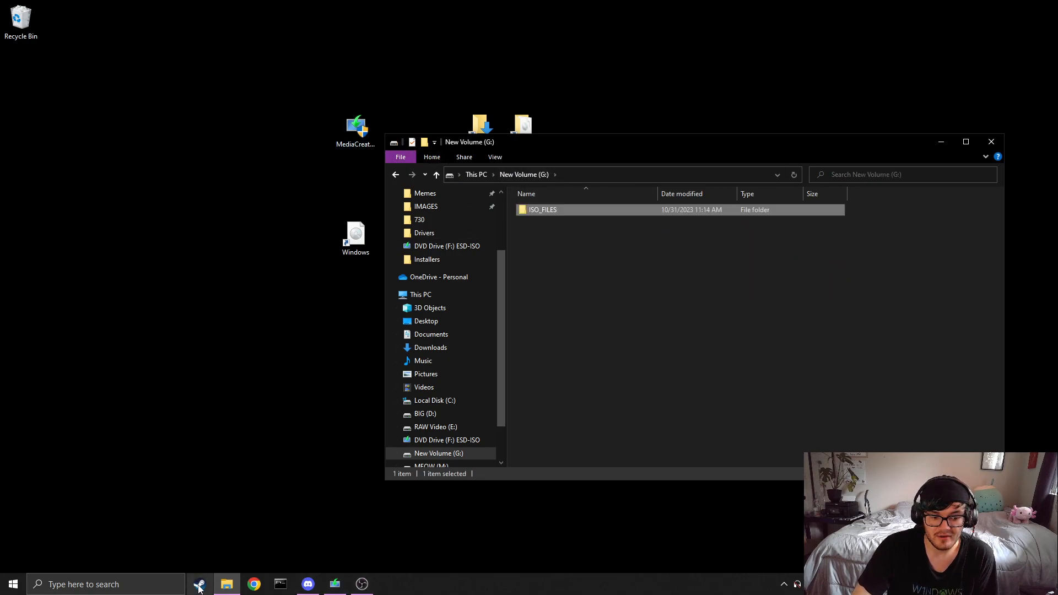
{"action": "scroll", "coordinate": [468, 388], "scroll_direction": "down", "scroll_amount": 2}
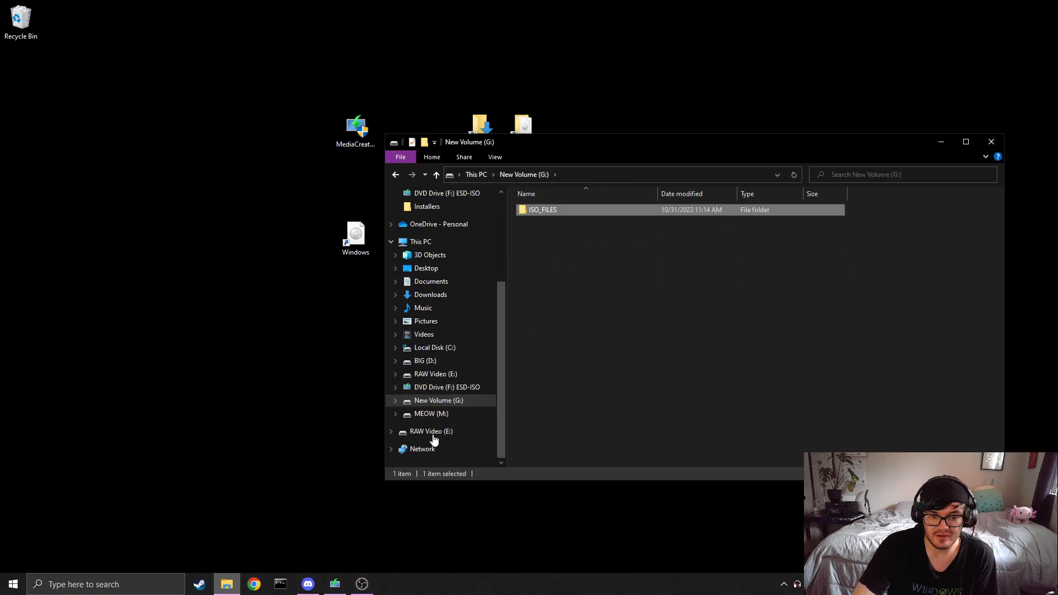
{"action": "right_click", "coordinate": [450, 388]}
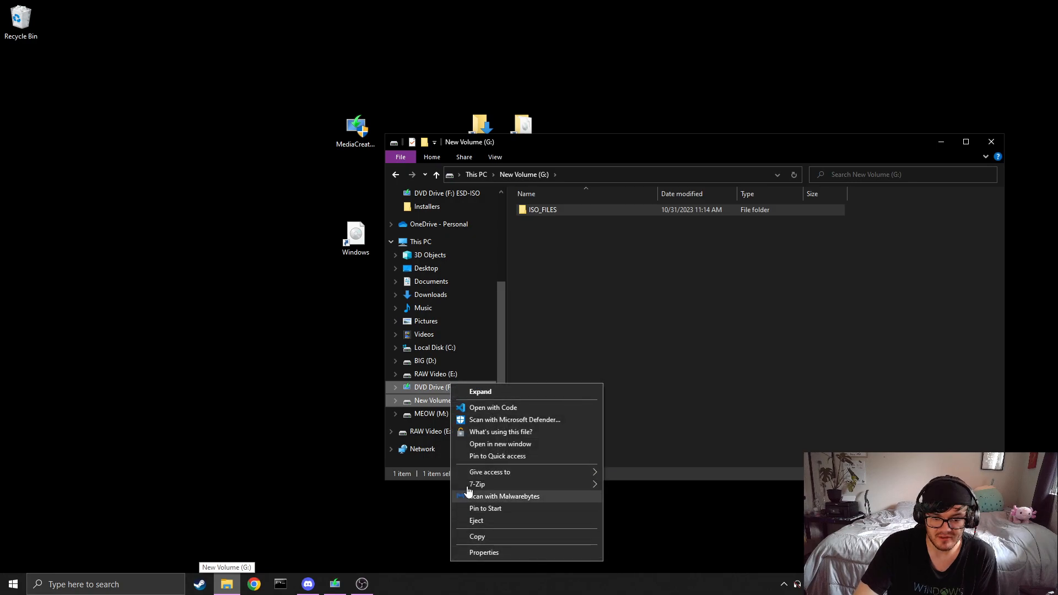
{"action": "left_click", "coordinate": [498, 522]}
{"action": "left_click", "coordinate": [616, 314]}
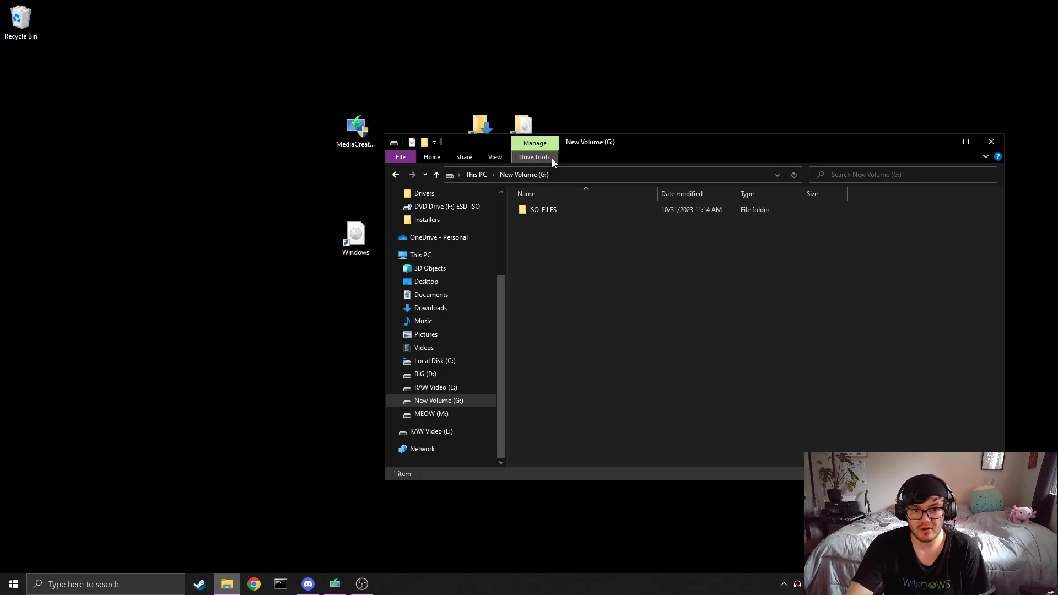
Step: Copy the Installers and Drivers folders from the desktop into the root of New Volume (G:)
{"action": "left_click_drag", "start_coordinate": [595, 159], "coordinate": [605, 226]}
{"action": "left_click_drag", "start_coordinate": [488, 178], "coordinate": [617, 326]}
{"action": "left_click_drag", "start_coordinate": [640, 208], "coordinate": [378, 249]}
{"action": "left_click_drag", "start_coordinate": [523, 235], "coordinate": [588, 340]}
{"action": "left_click", "coordinate": [632, 365]}
{"action": "left_click_drag", "start_coordinate": [555, 257], "coordinate": [696, 106]}
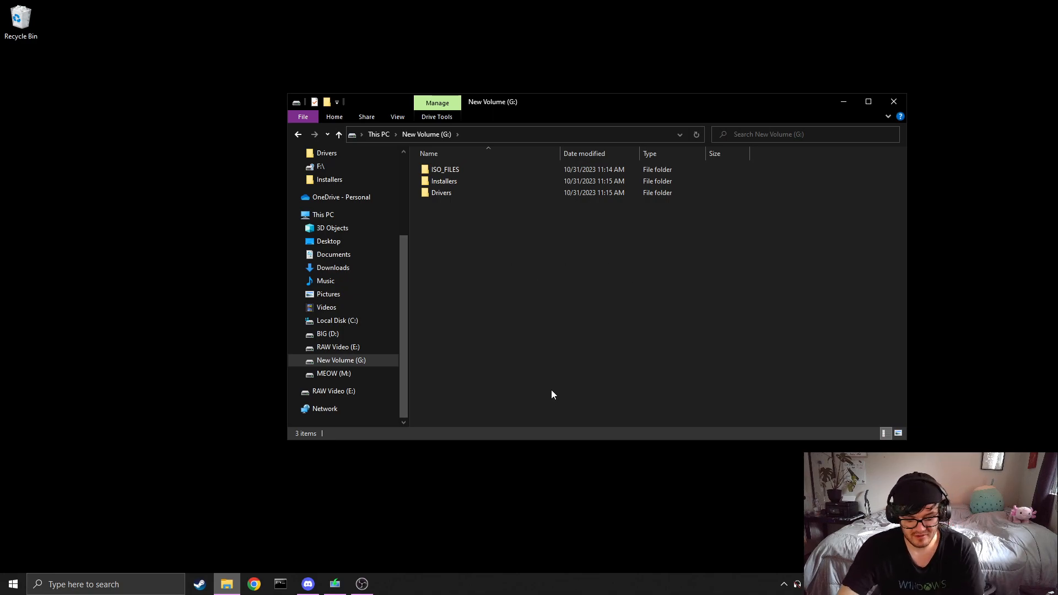
Step: Search Windows for the advanced startup options and open the Recovery settings
{"action": "key", "text": "super"}
{"action": "type", "text": "advanc"}
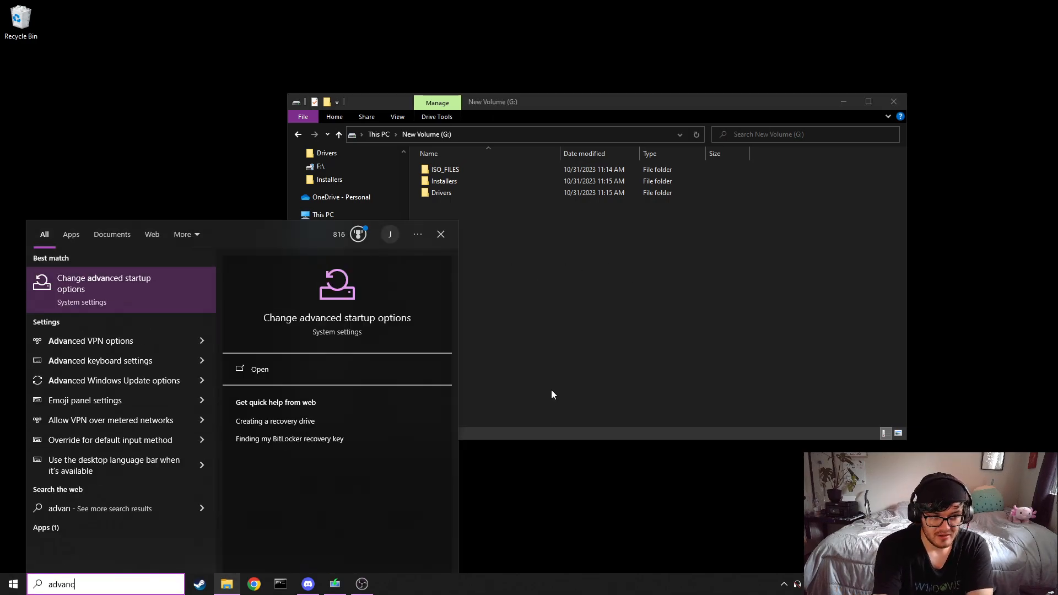
{"action": "left_click", "coordinate": [98, 292]}
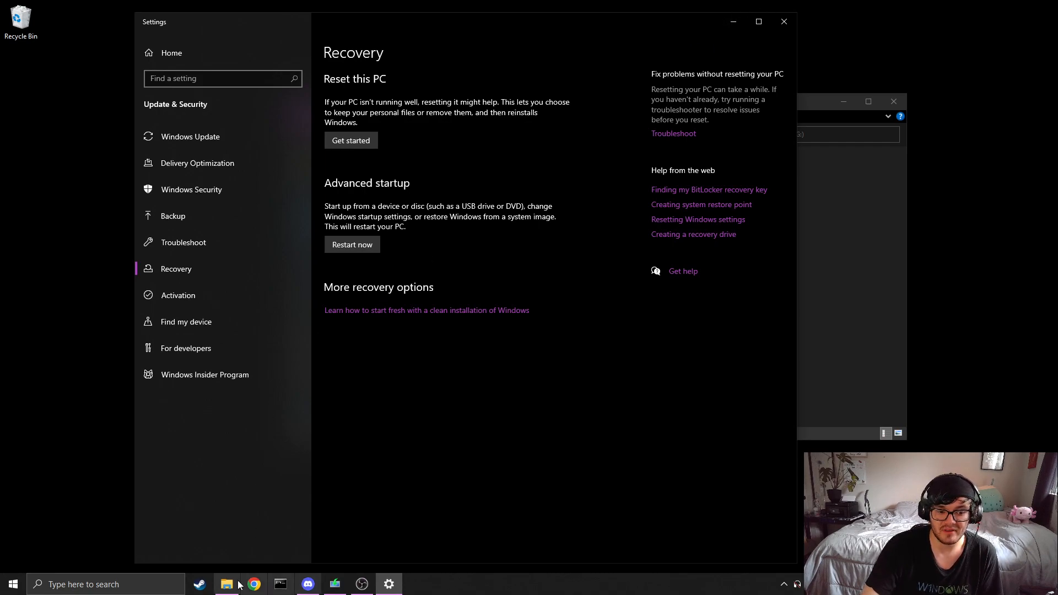
Step: Open Command Prompt and close the Settings and New Volume (G:) windows behind it
{"action": "left_click", "coordinate": [287, 588]}
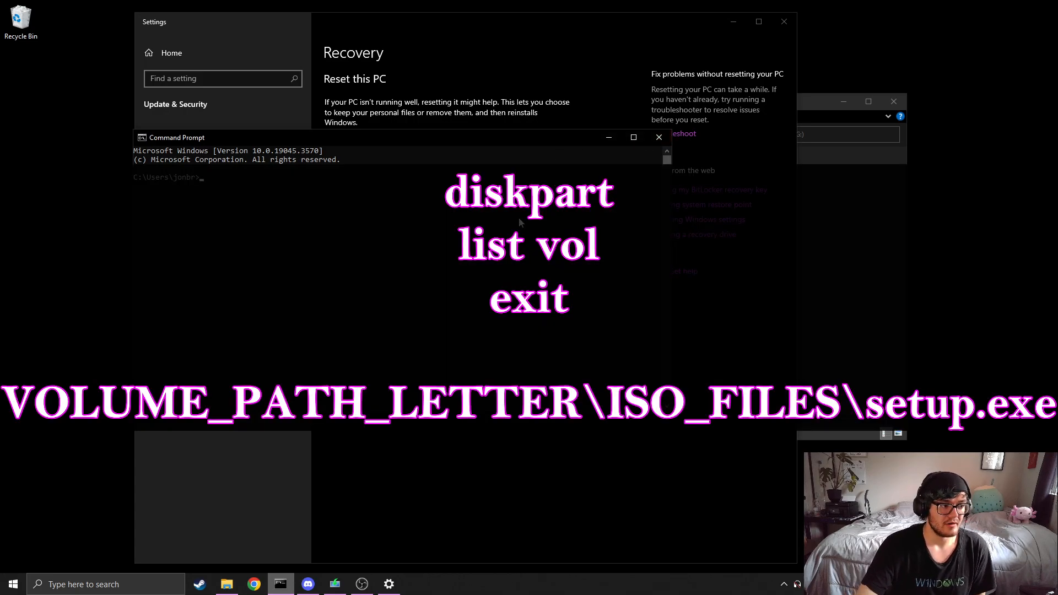
{"action": "left_click_drag", "start_coordinate": [419, 138], "coordinate": [550, 115]}
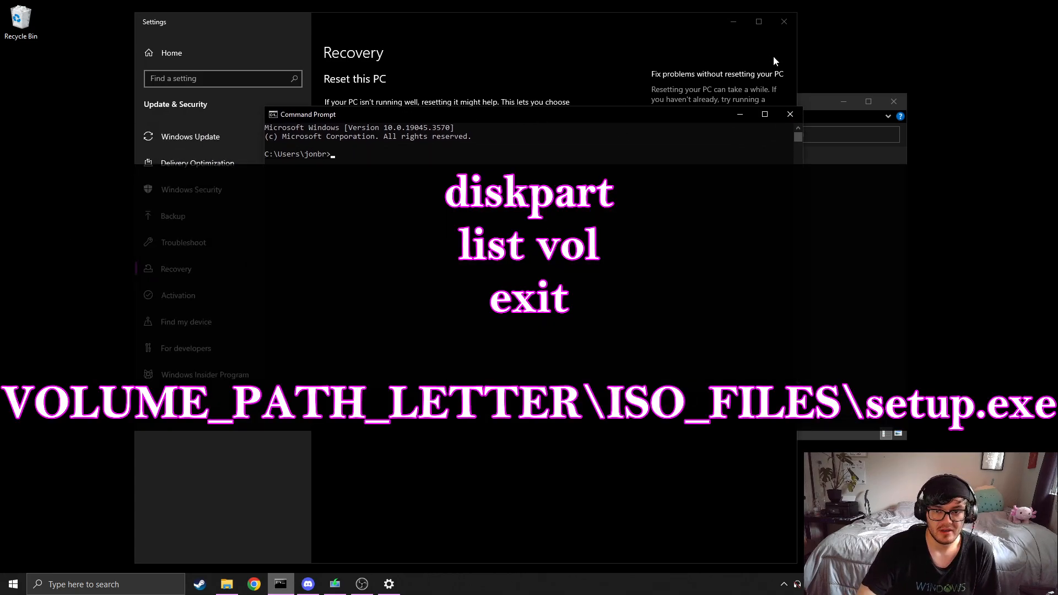
{"action": "left_click", "coordinate": [785, 22]}
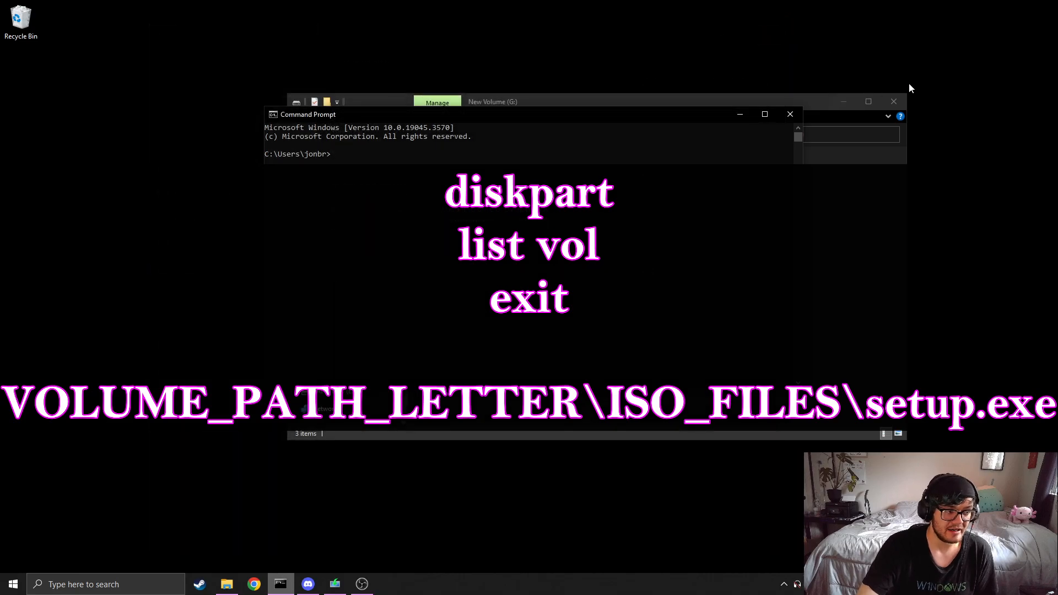
{"action": "left_click", "coordinate": [893, 102]}
{"action": "left_click_drag", "start_coordinate": [612, 113], "coordinate": [680, 66]}
{"action": "left_click", "coordinate": [498, 115]}
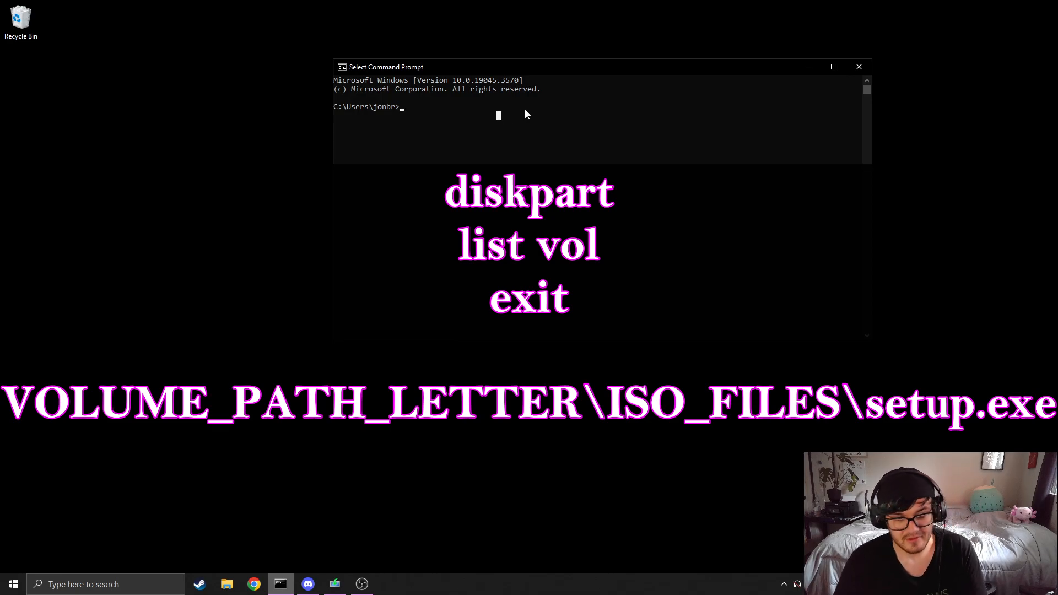
Step: Start diskpart from Command Prompt and list the volumes with list vol
{"action": "type", "text": "d"}
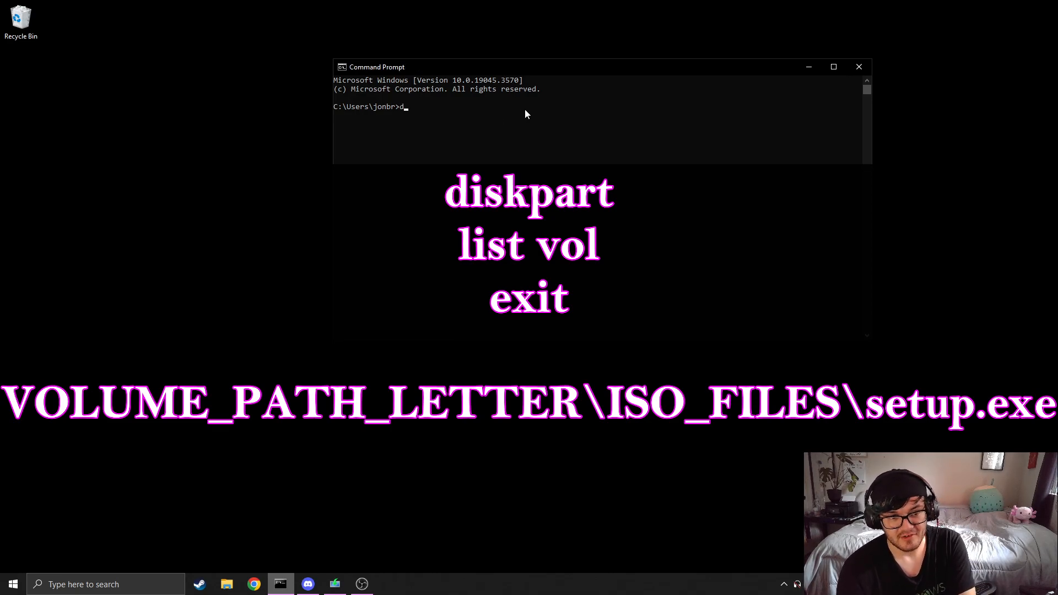
{"action": "type", "text": "iskpart"}
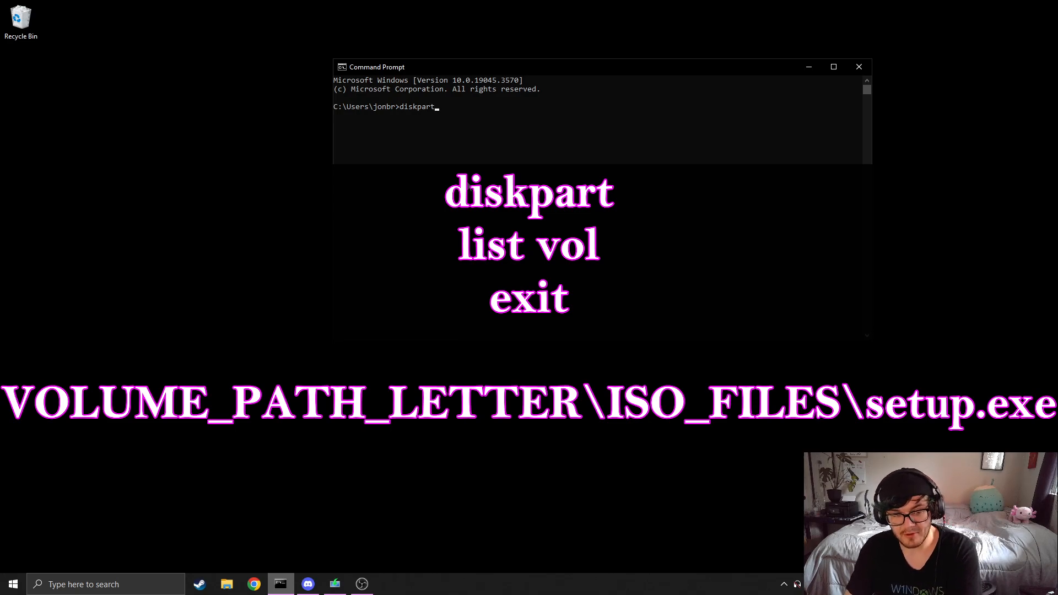
{"action": "key", "text": "Return"}
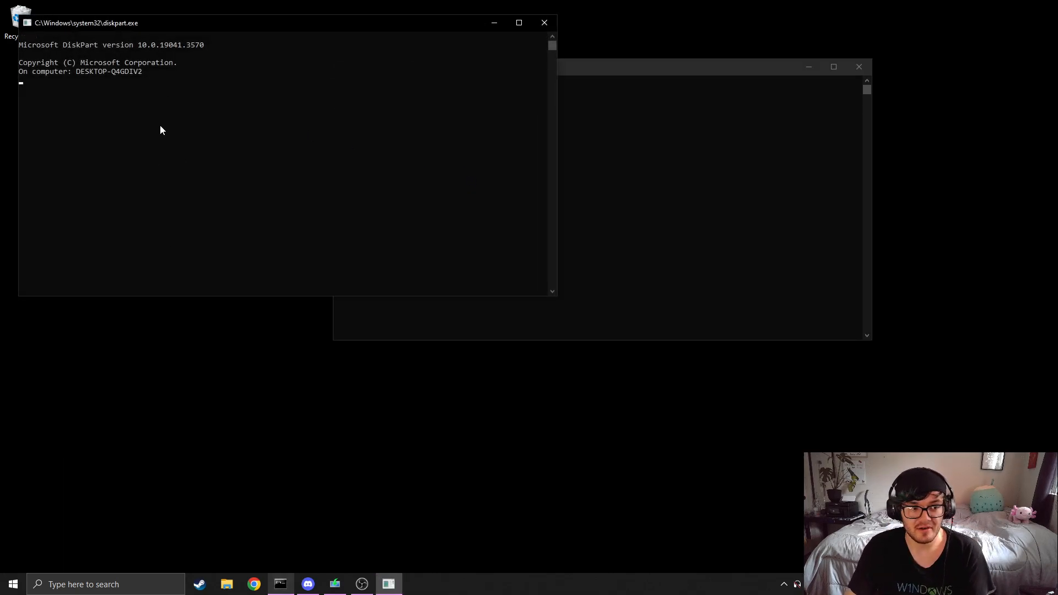
{"action": "left_click_drag", "start_coordinate": [164, 32], "coordinate": [289, 146]}
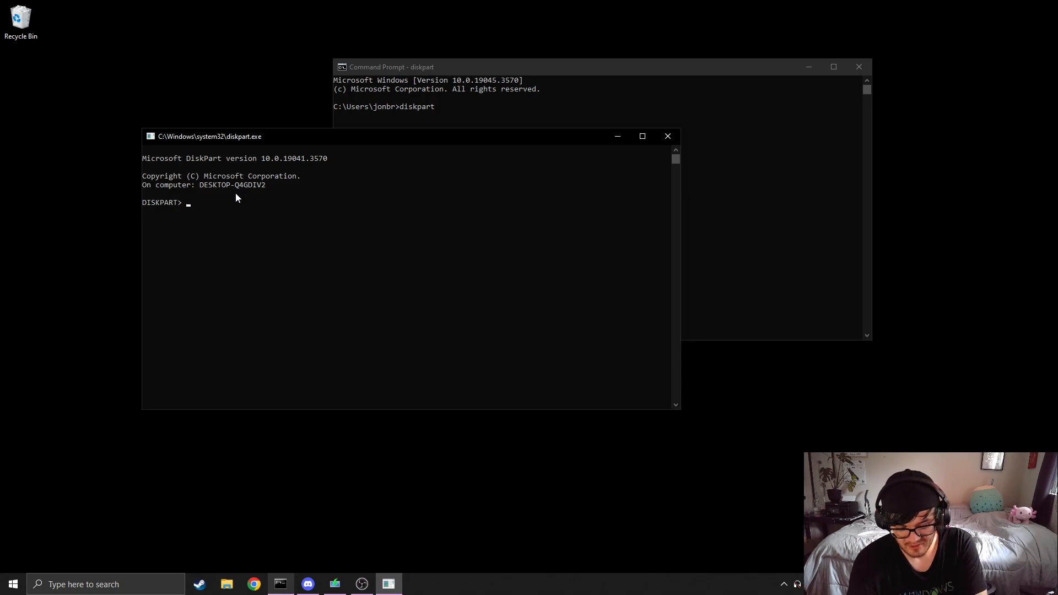
{"action": "type", "text": "list vol"}
{"action": "key", "text": "Return"}
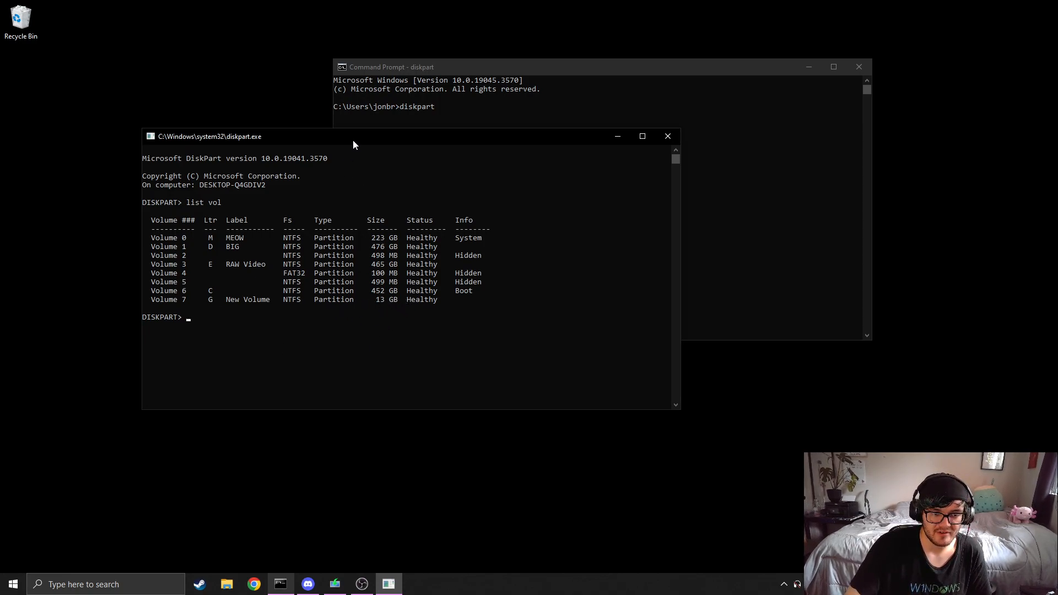
Step: Move the DiskPart window clear of Command Prompt, and leave DiskPart with the exit command
{"action": "left_click_drag", "start_coordinate": [353, 143], "coordinate": [284, 145]}
{"action": "left_click_drag", "start_coordinate": [432, 143], "coordinate": [481, 269]}
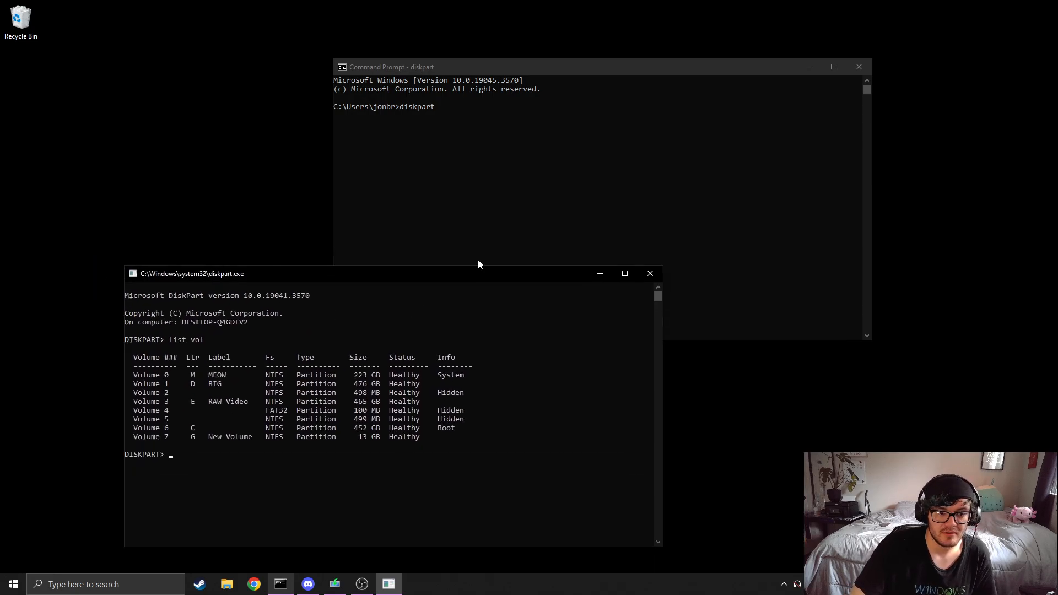
{"action": "left_click", "coordinate": [829, 379]}
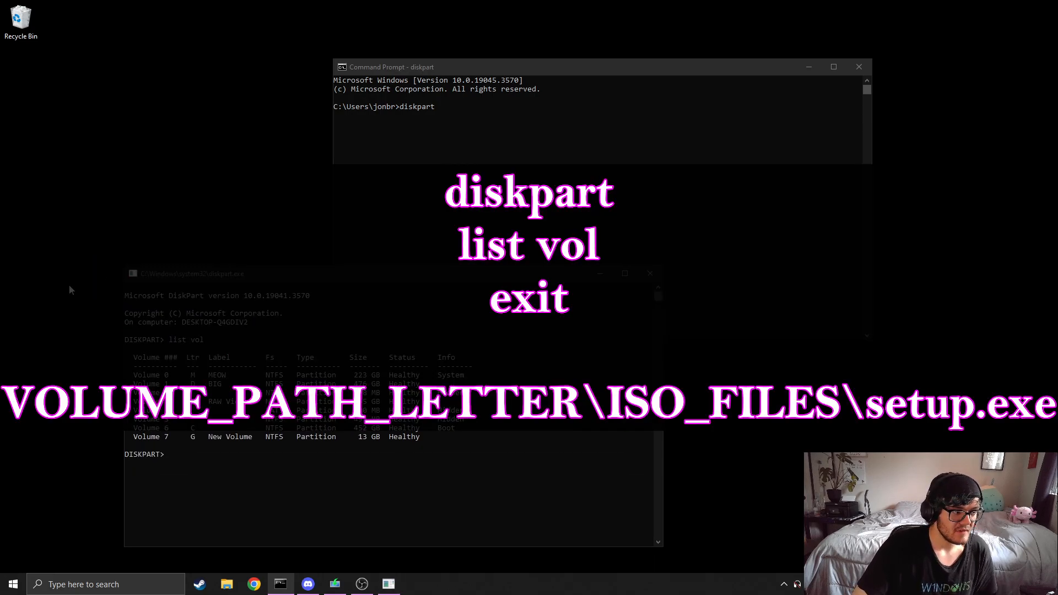
{"action": "left_click", "coordinate": [338, 425]}
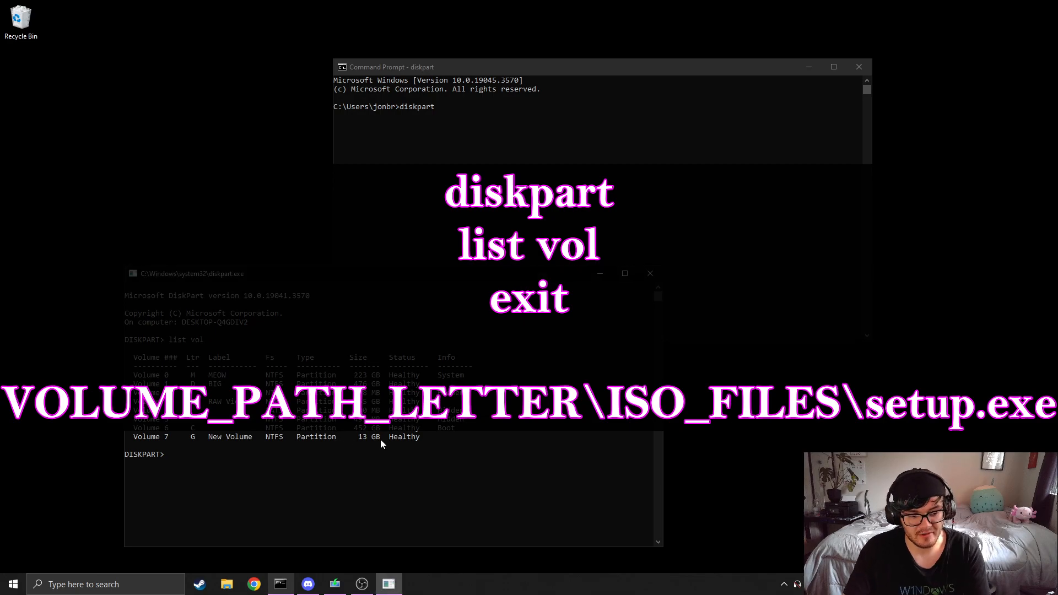
{"action": "type", "text": "exit"}
{"action": "key", "text": "Return"}
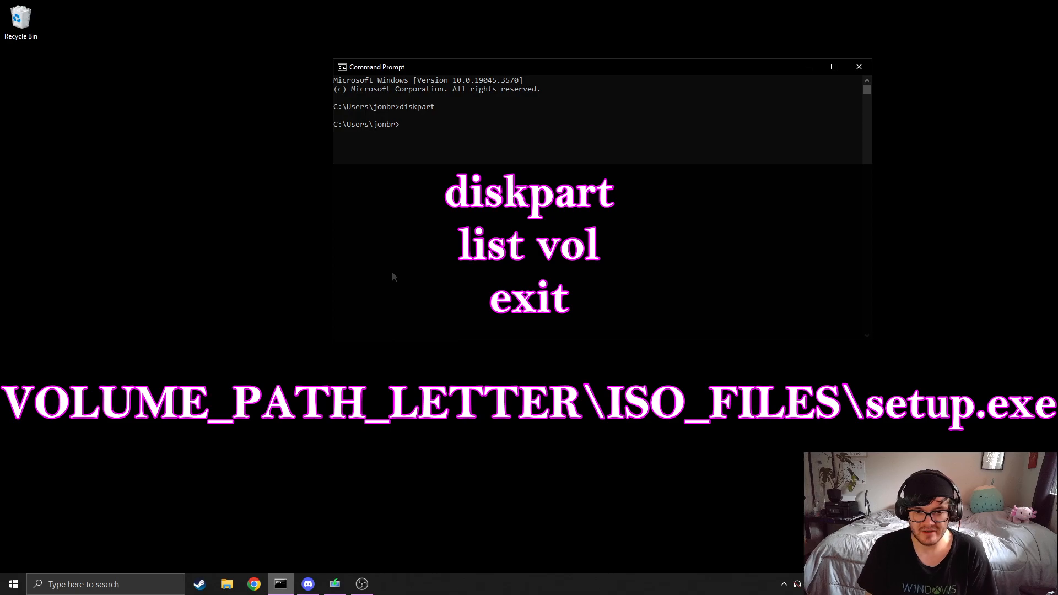
Step: Run G:\ISO_FILES\setup.exe from Command Prompt to launch Windows Setup
{"action": "left_click", "coordinate": [577, 159]}
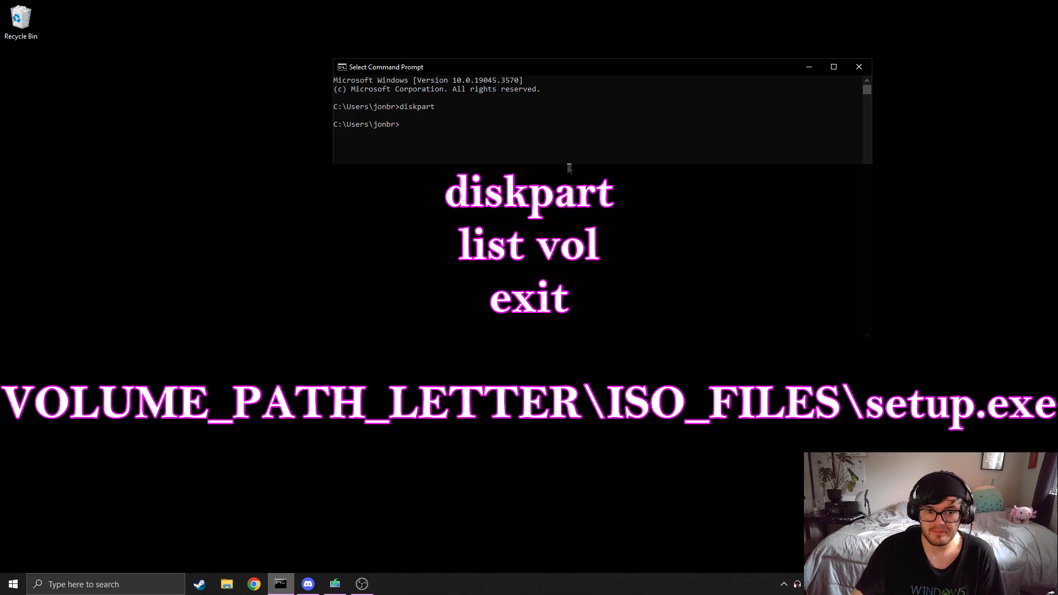
{"action": "type", "text": "C"}
{"action": "type", "text": "G"}
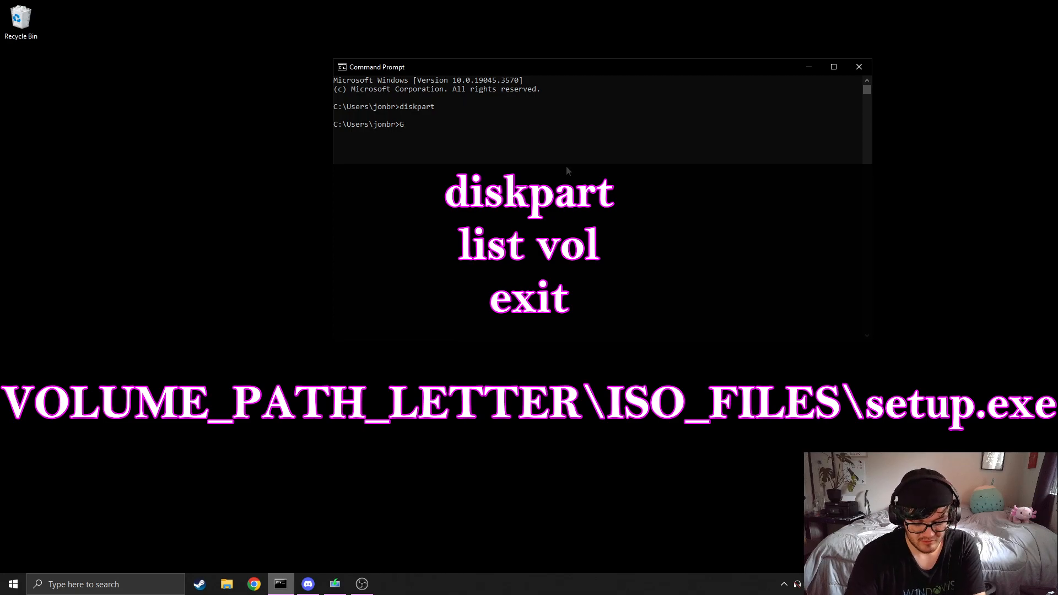
{"action": "type", "text": ":\\"}
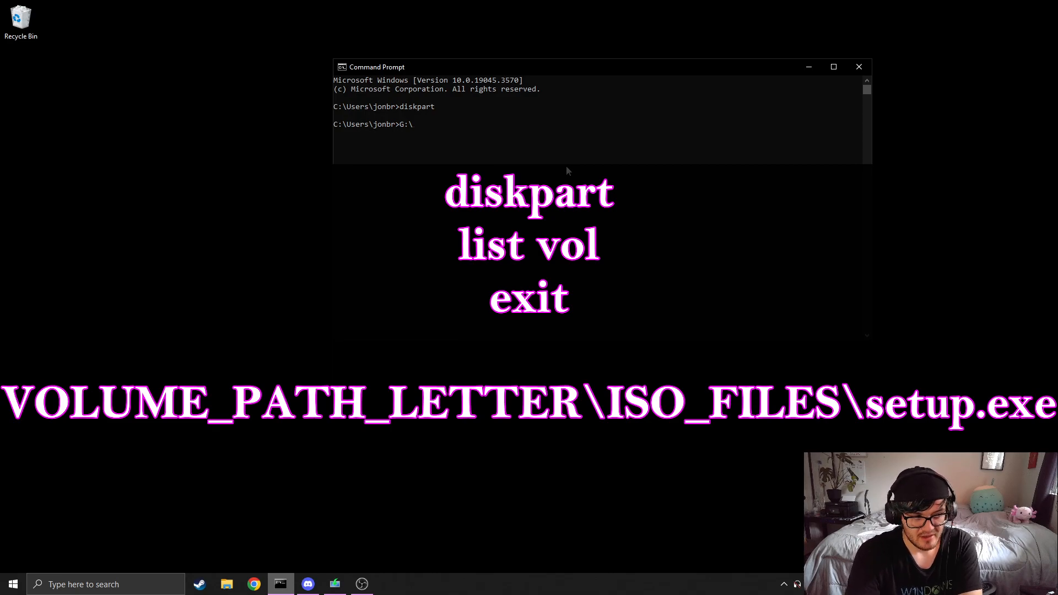
{"action": "type", "text": "ISOS"}
{"action": "key", "text": "BackSpace"}
{"action": "key", "text": "BackSpace"}
{"action": "key", "text": "BackSpace"}
{"action": "key", "text": "BackSpace"}
{"action": "type", "text": "ISO_"}
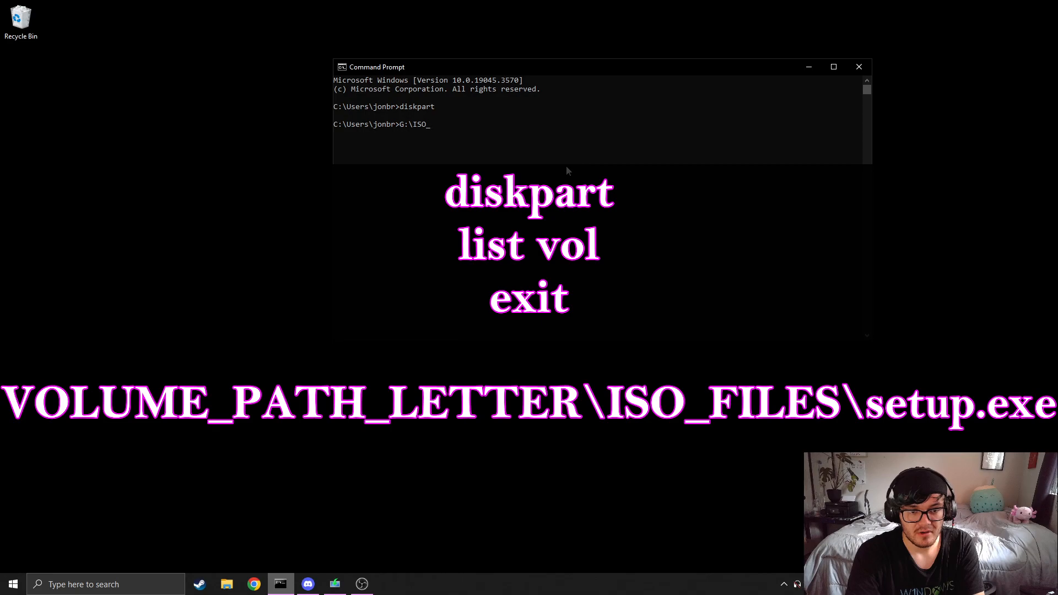
{"action": "type", "text": "FILES\\setup."}
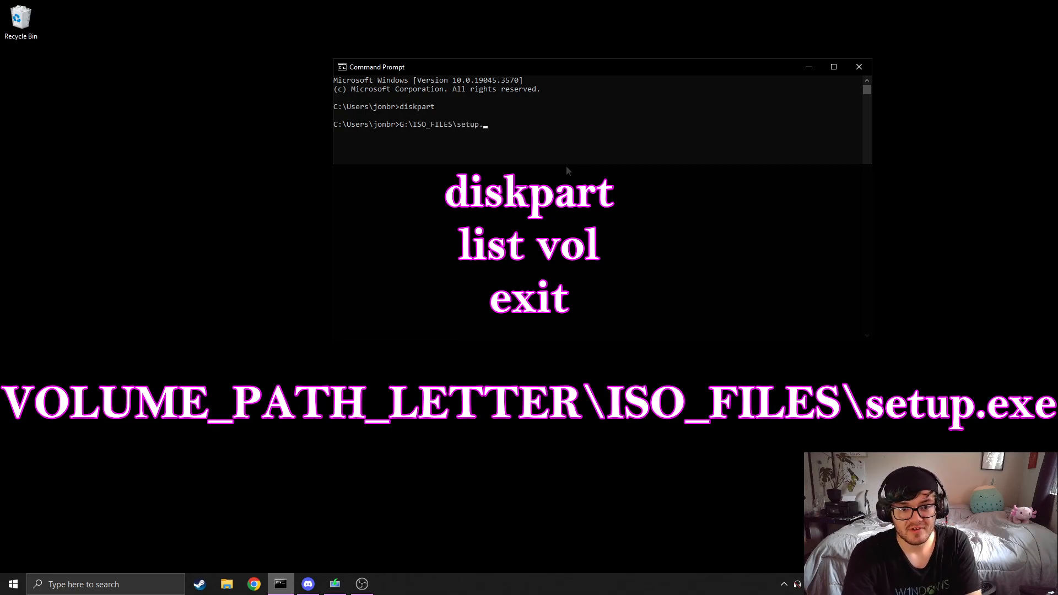
{"action": "type", "text": "exe"}
{"action": "key", "text": "Return"}
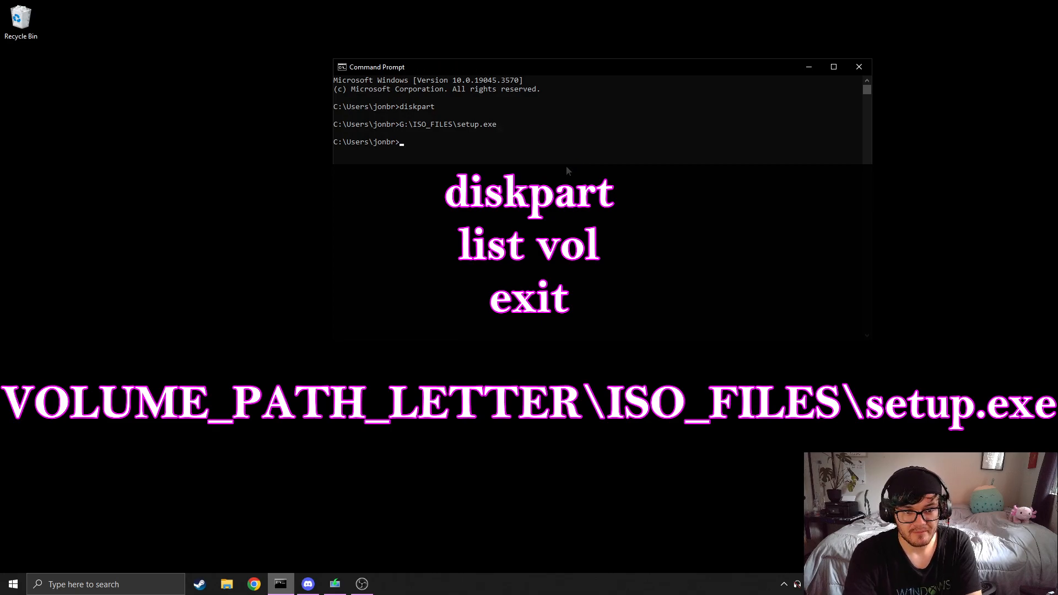